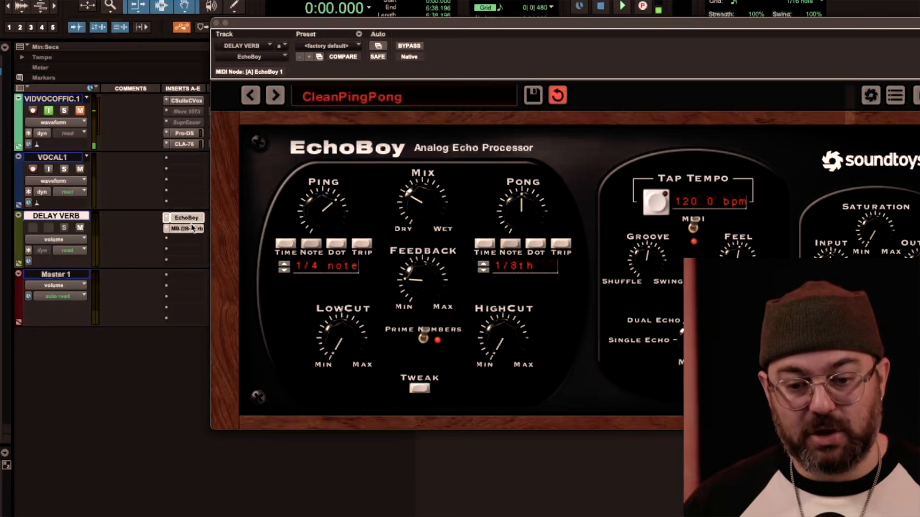
Open the MB DB-Verb reverb on the DELAY VERB track and move its window clear of the inserts.
click(193, 228)
drag(266, 6, 216, 46)
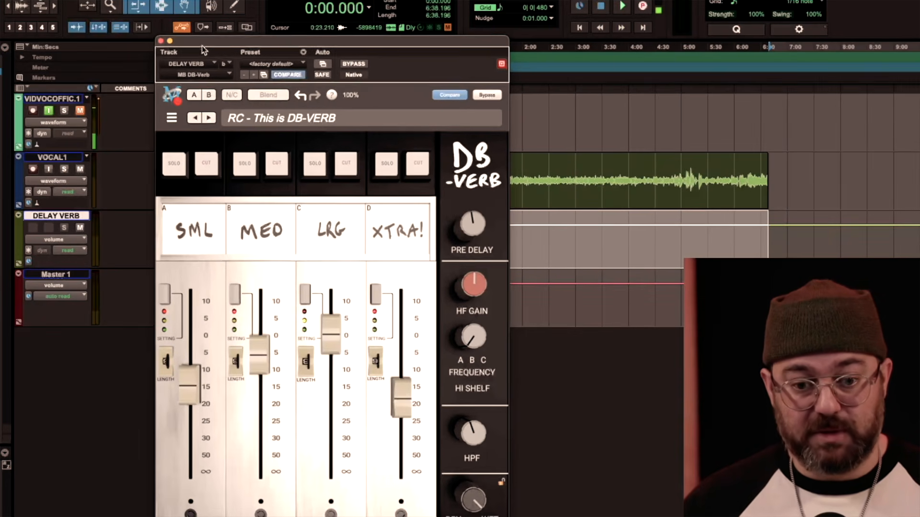
drag(203, 50, 304, 278)
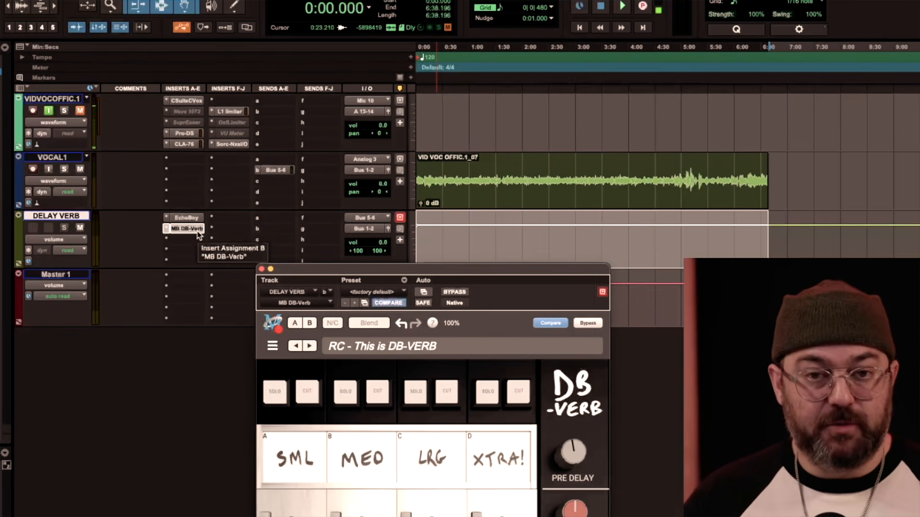
drag(307, 271, 267, 88)
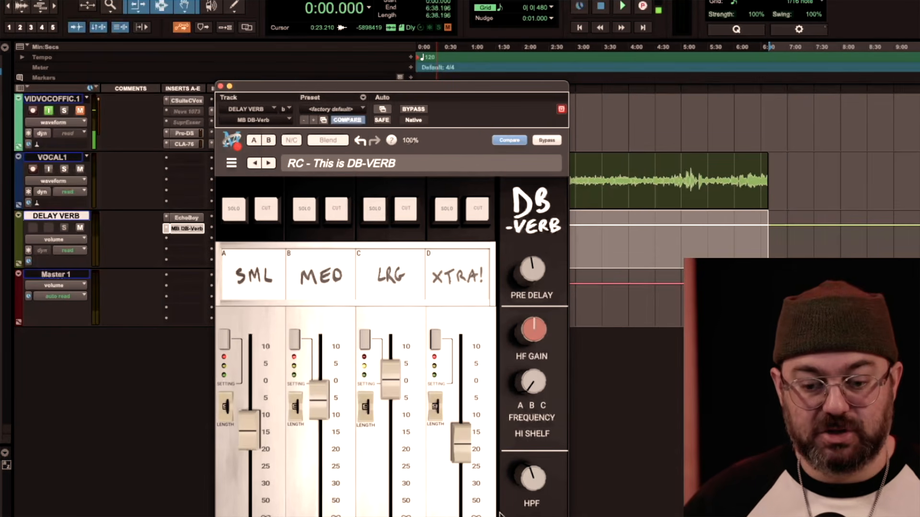
drag(295, 84, 381, 42)
Set the Mix of the EchoBoy delay on the DELAY VERB track to fully wet and close the plug-in.
click(185, 219)
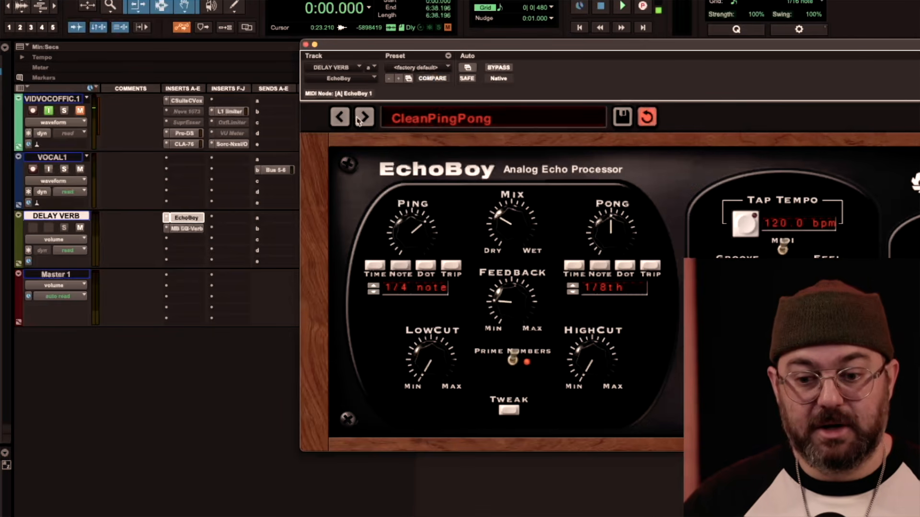
drag(464, 53, 287, 47)
drag(337, 224, 316, 78)
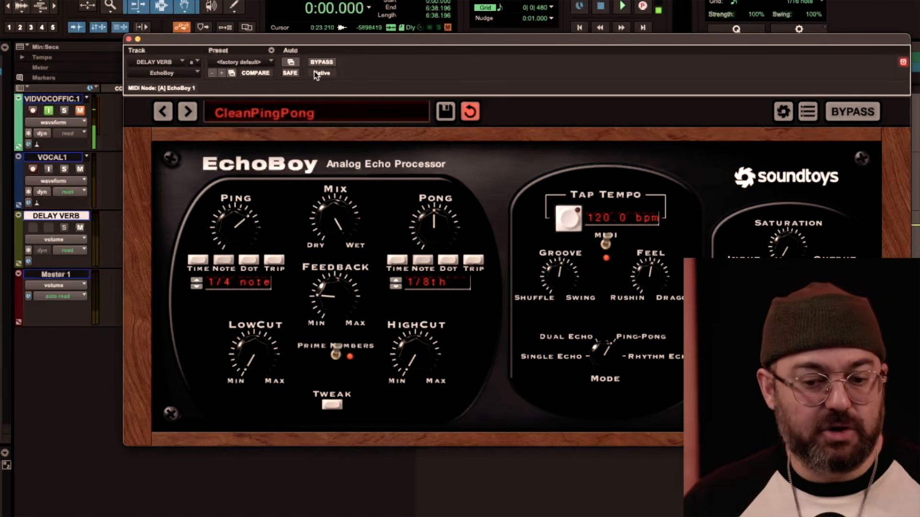
drag(334, 216, 341, 307)
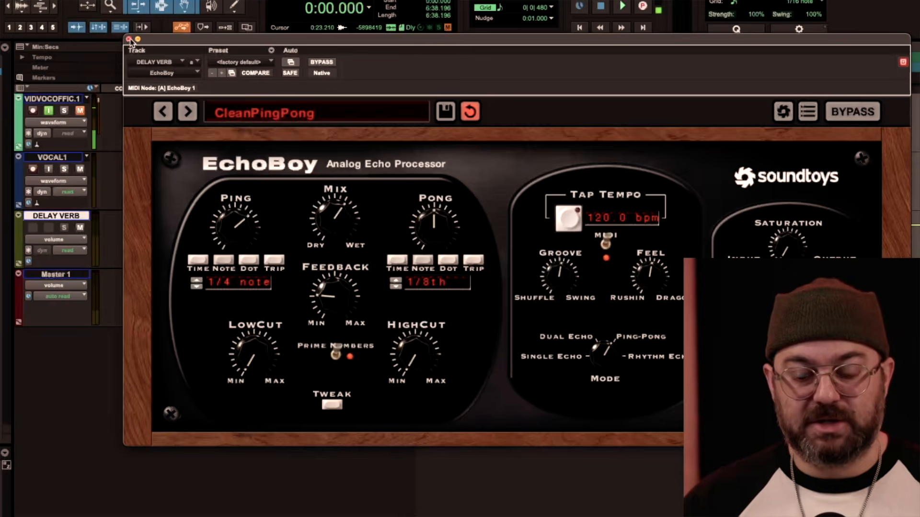
click(130, 39)
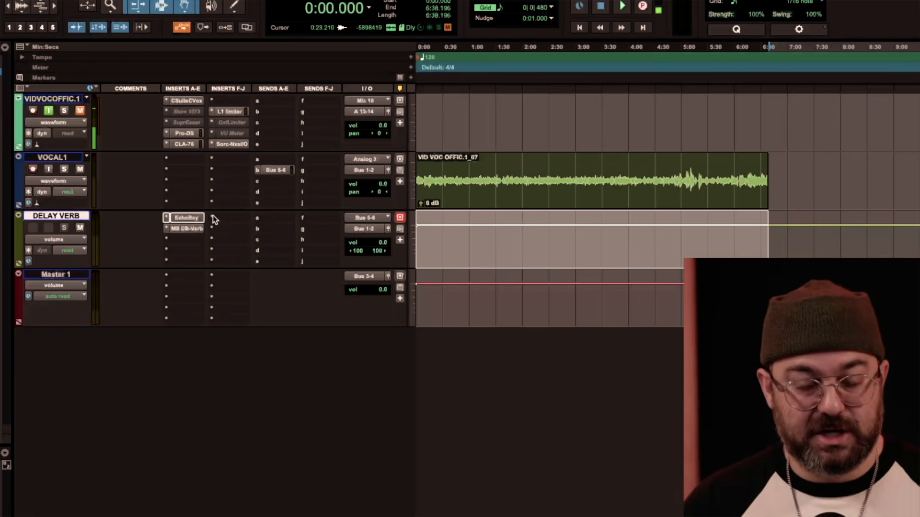
click(189, 220)
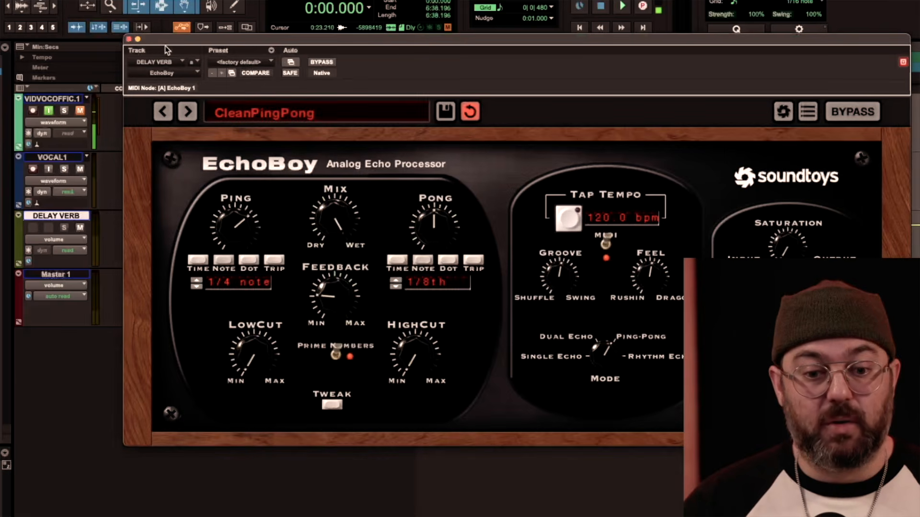
click(129, 39)
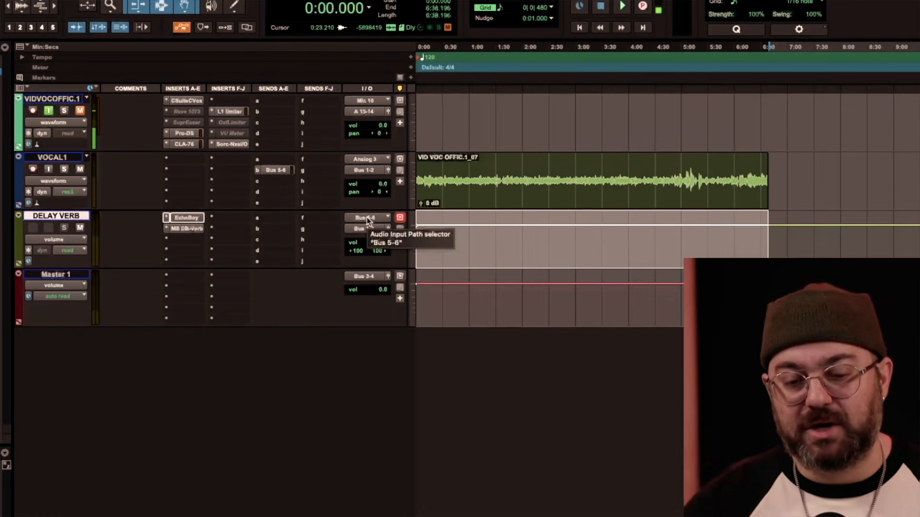
Create one new stereo Aux Input track named MIX BUS directly below the DELAY VERB track.
click(65, 158)
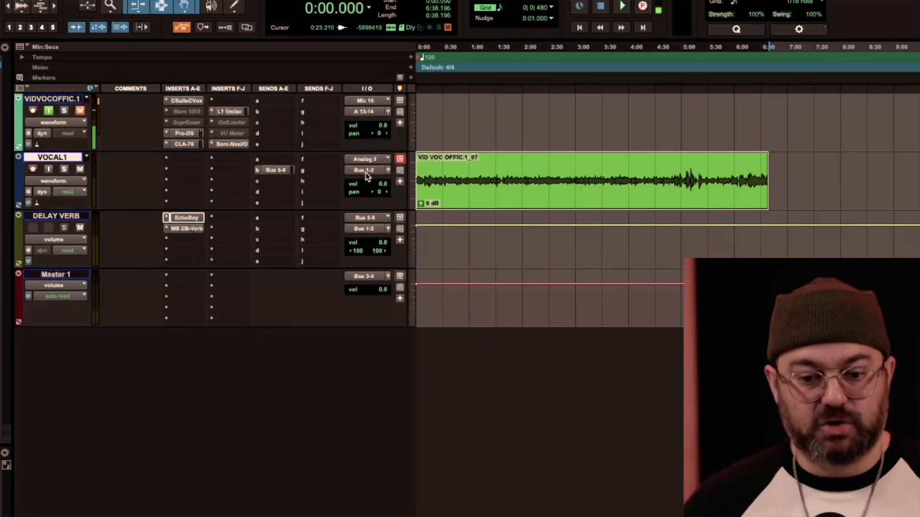
click(68, 218)
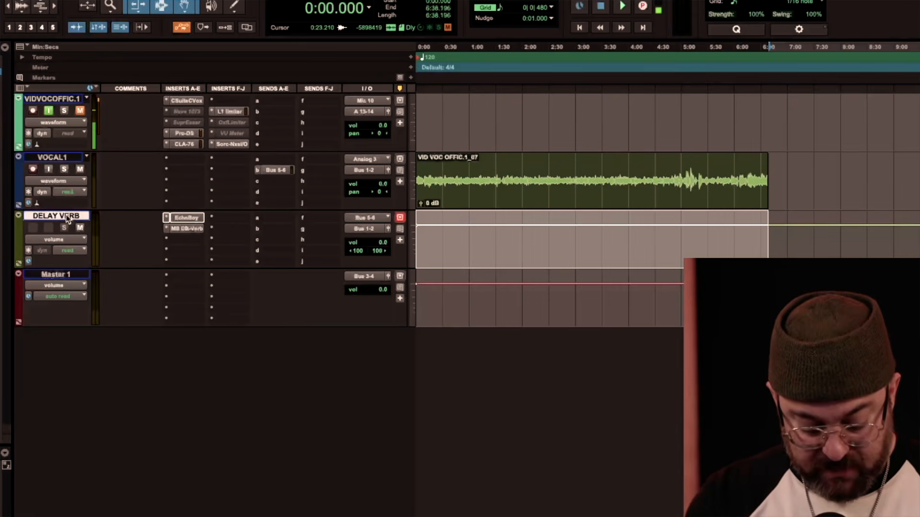
key(ctrl+shift+n)
click(346, 194)
click(361, 205)
click(474, 192)
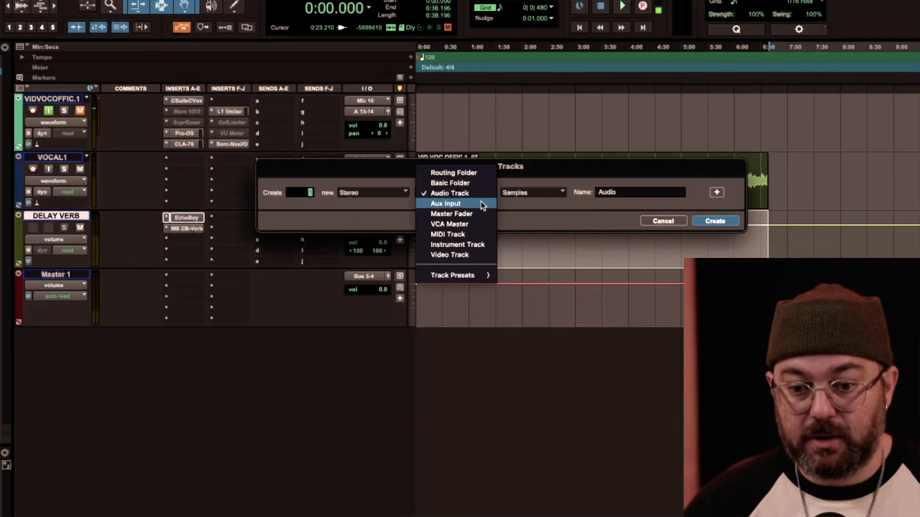
click(481, 203)
text(MIX BU)
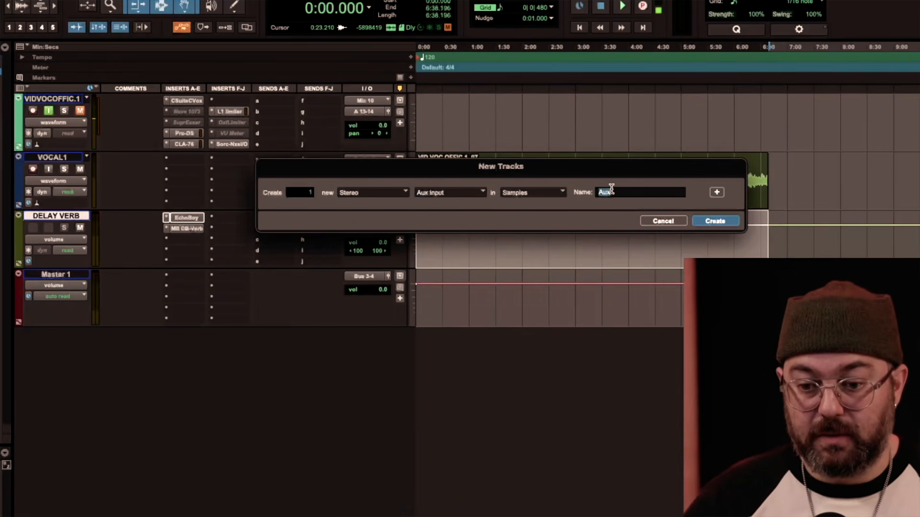
text(S)
key(Return)
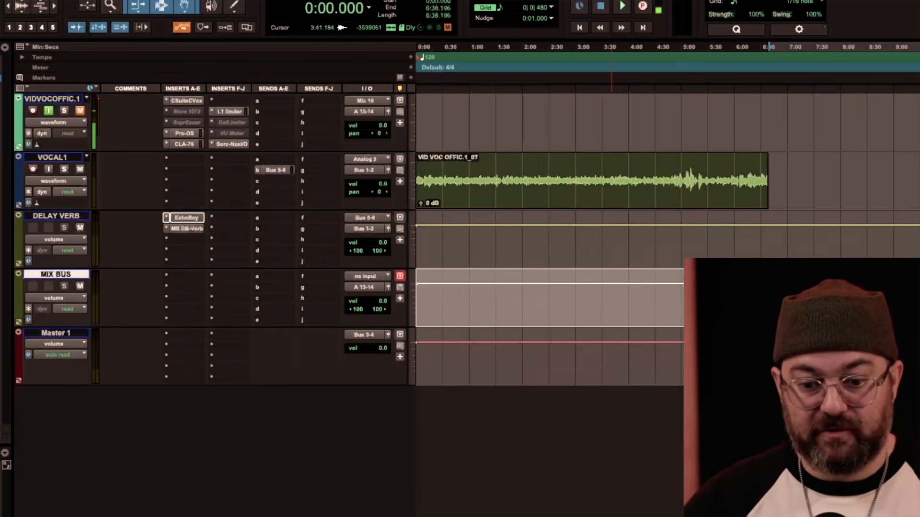
Set the audio input of the MIX BUS track to Bus 1-2.
click(372, 276)
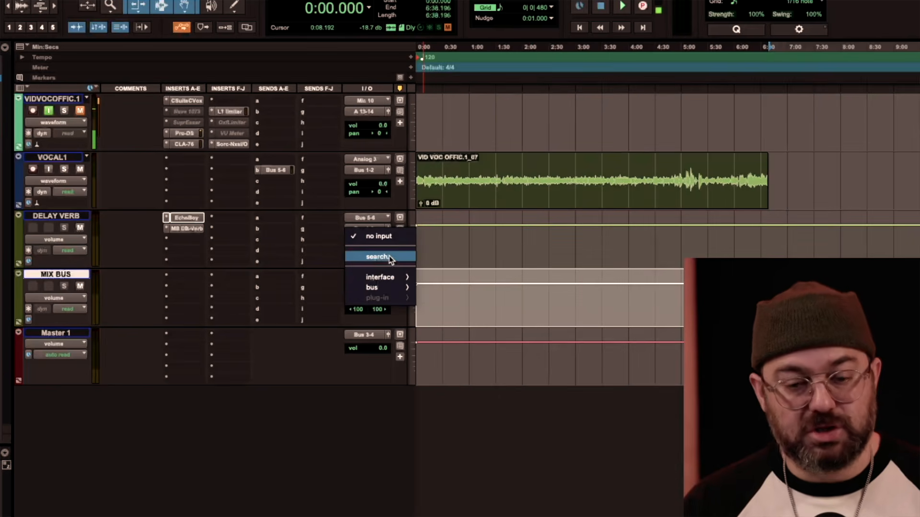
click(389, 259)
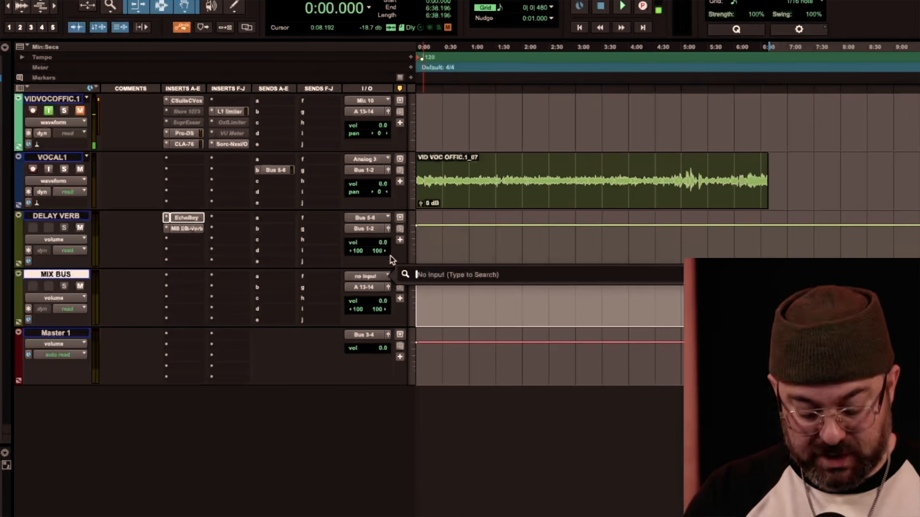
text(bus)
key(Return)
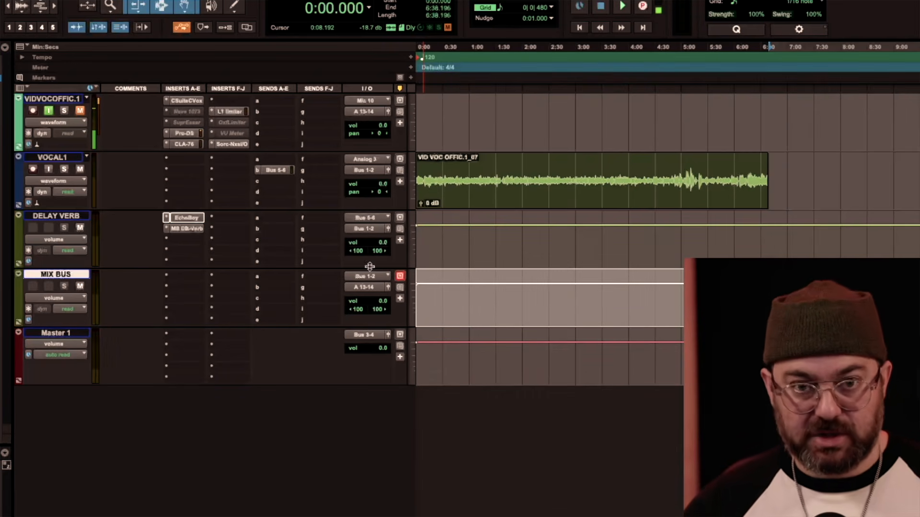
click(313, 278)
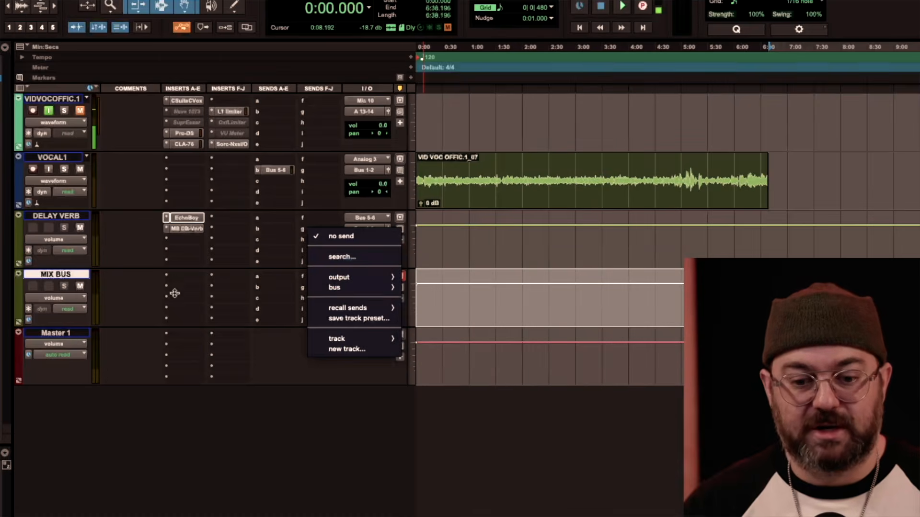
click(174, 293)
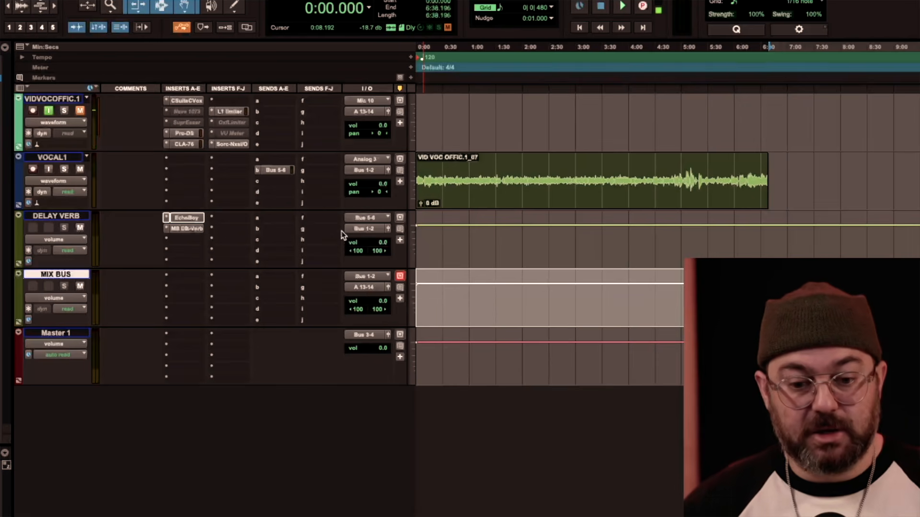
Open the Bus 5-6 send of the VOCAL1 track and move its fader window below the track's row.
click(65, 158)
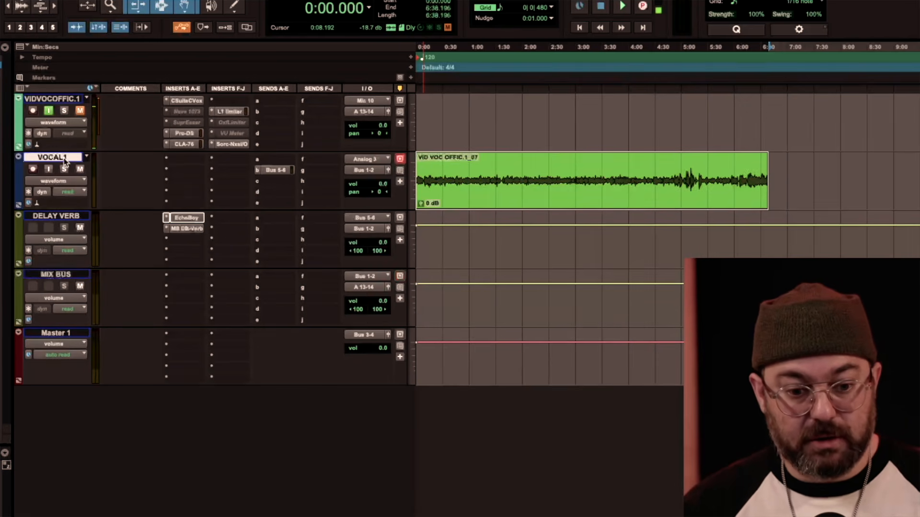
click(68, 217)
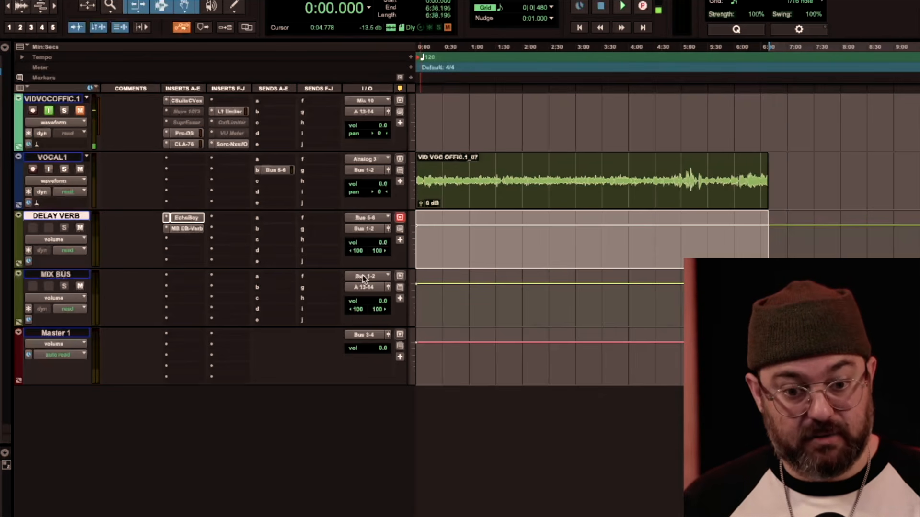
click(278, 170)
drag(70, 265, 73, 264)
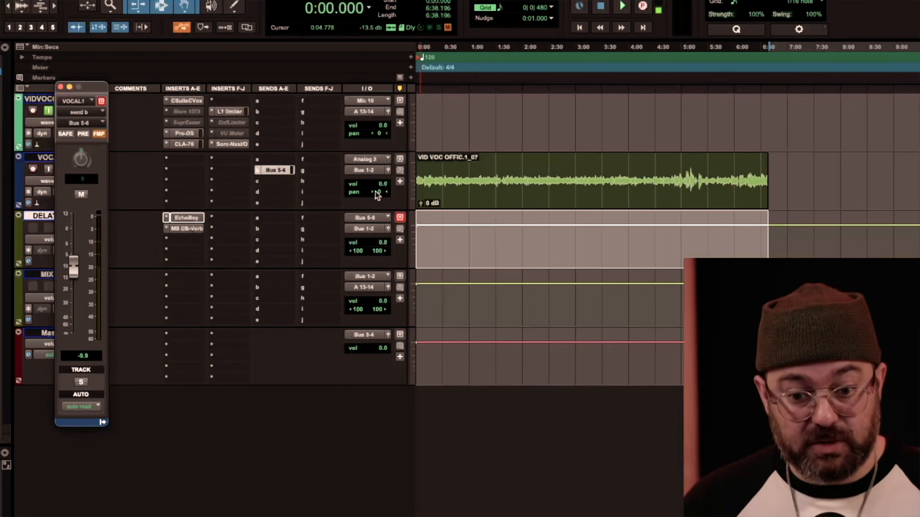
drag(92, 87, 168, 231)
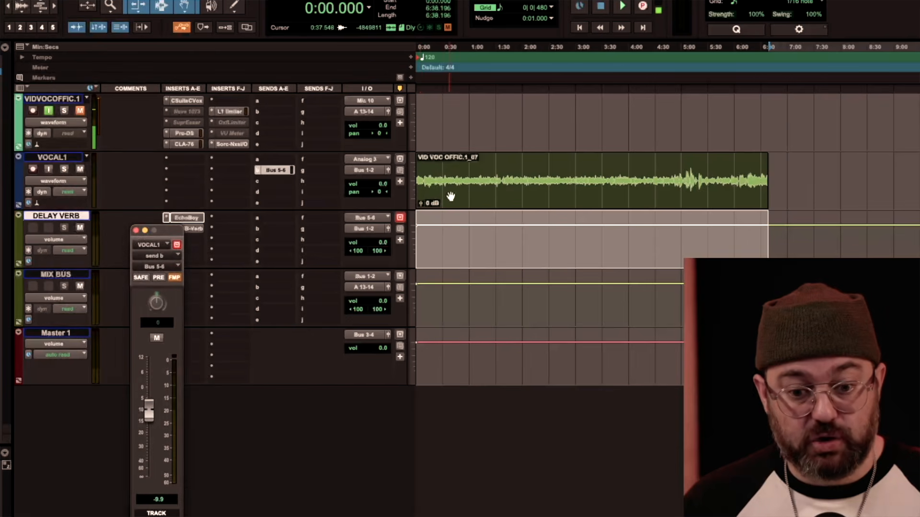
Compare the Bus 5-6 send with FMP on and off by panning VOCAL1 100 right and 100 left, restoring centre pan and FMP.
drag(381, 192, 461, 194)
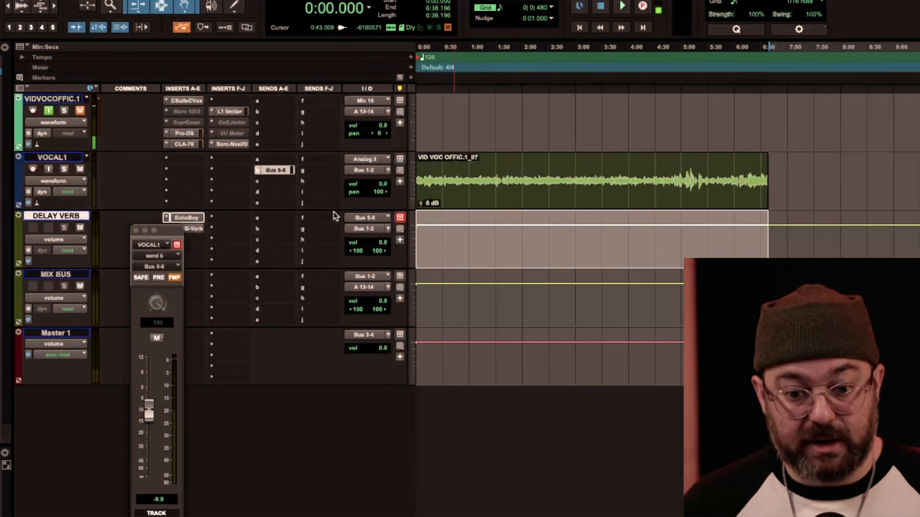
alt+click(374, 190)
click(175, 278)
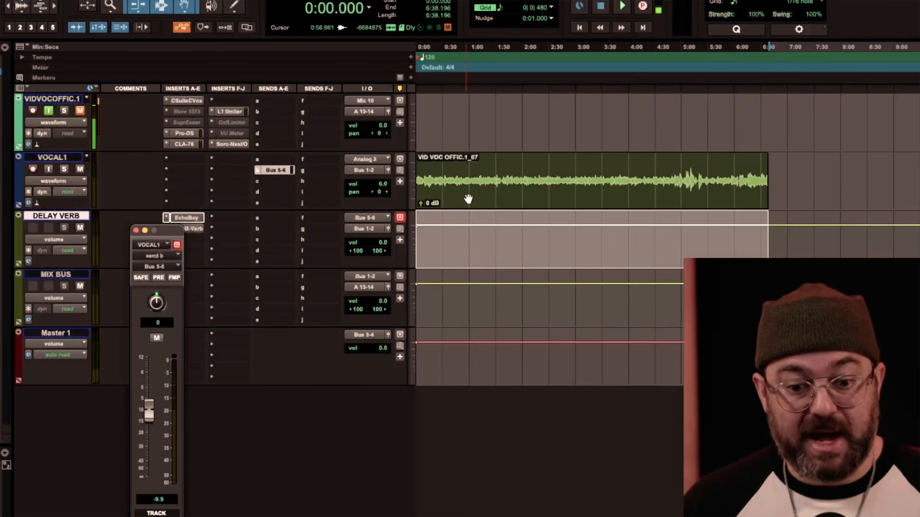
drag(380, 194, 316, 191)
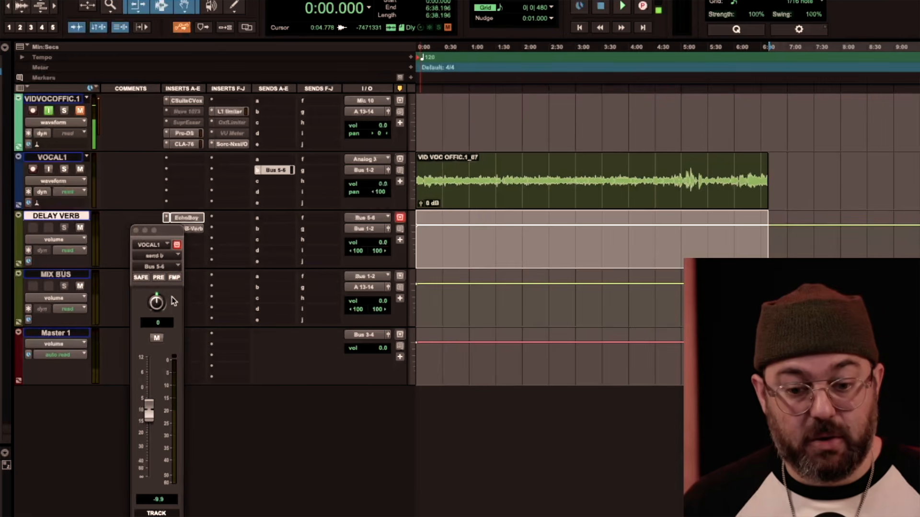
alt+click(378, 193)
click(175, 278)
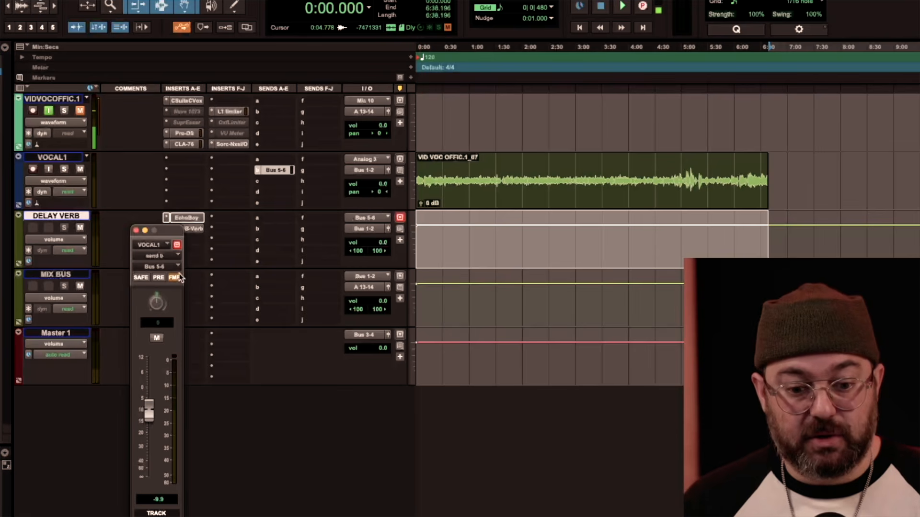
click(136, 231)
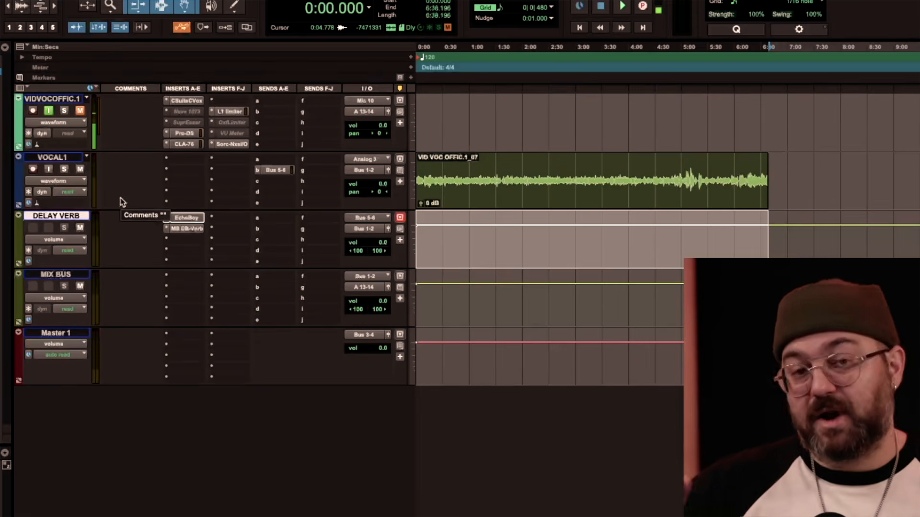
click(284, 171)
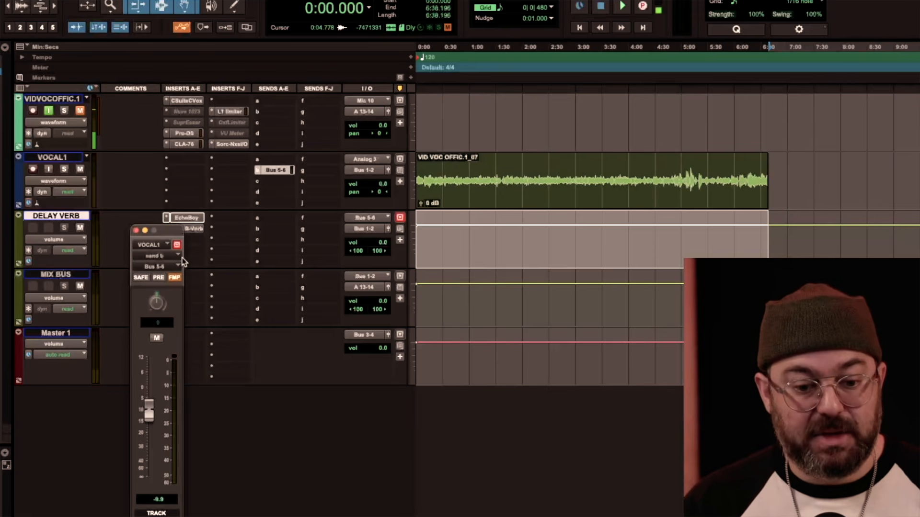
click(136, 230)
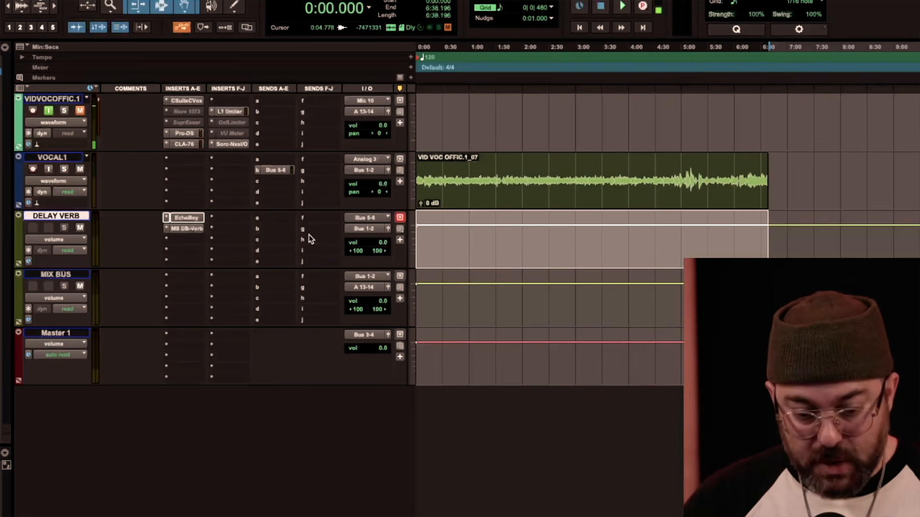
Try a copy of the VIDVOCOFFIC.1 track's CLA-76 in insert B of VOCAL1, deactivate it, and remove it again.
click(67, 159)
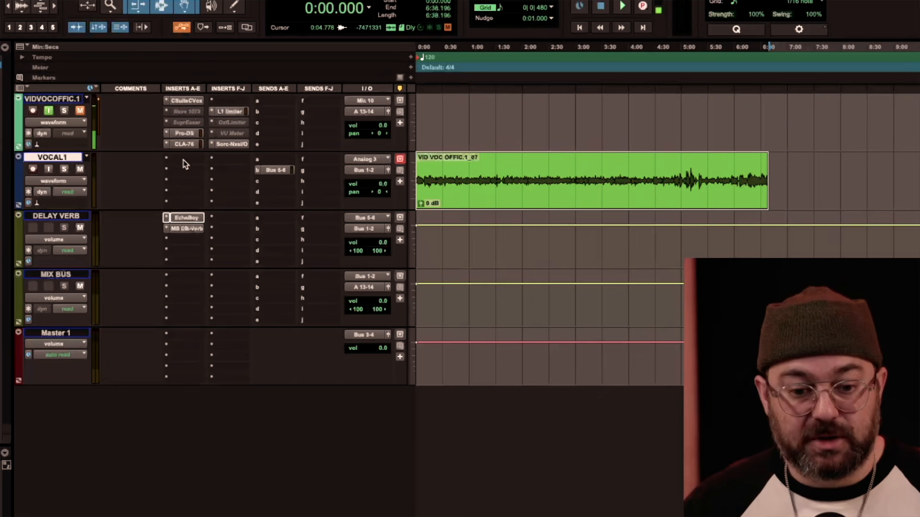
drag(186, 143, 188, 168)
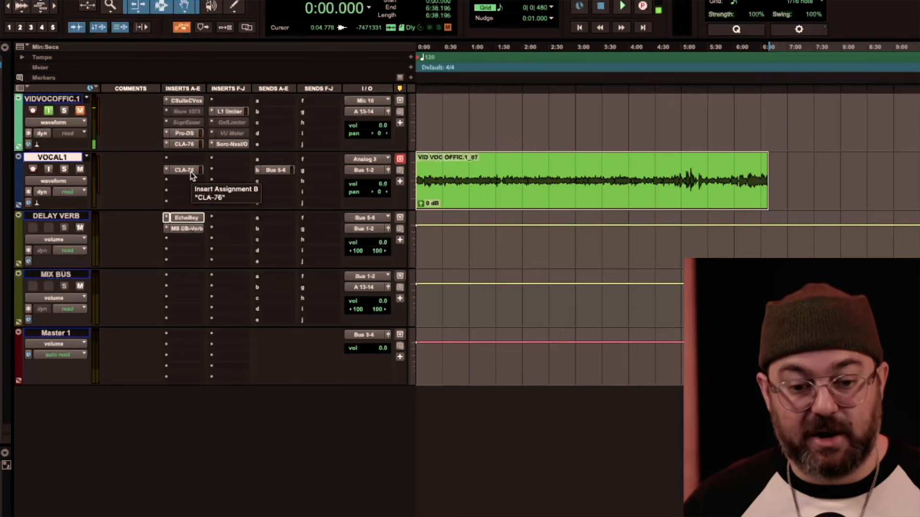
ctrl+super+click(191, 173)
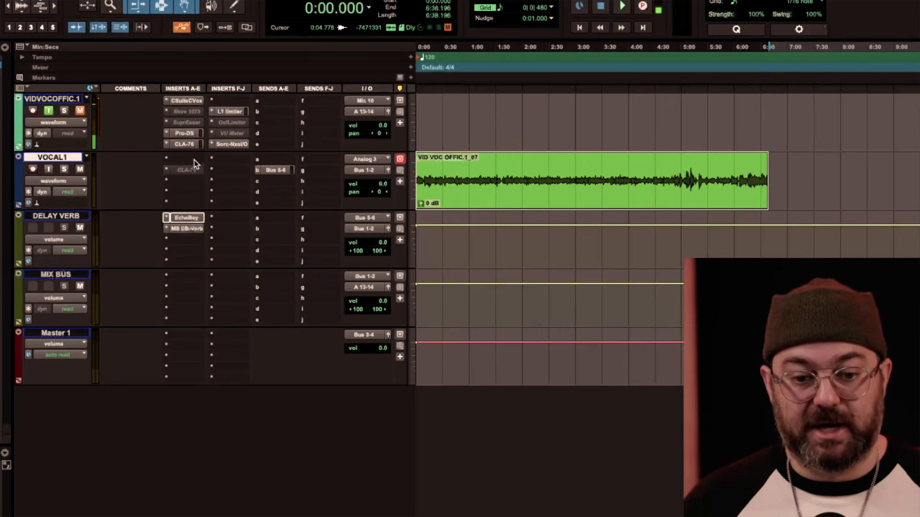
click(176, 170)
click(181, 128)
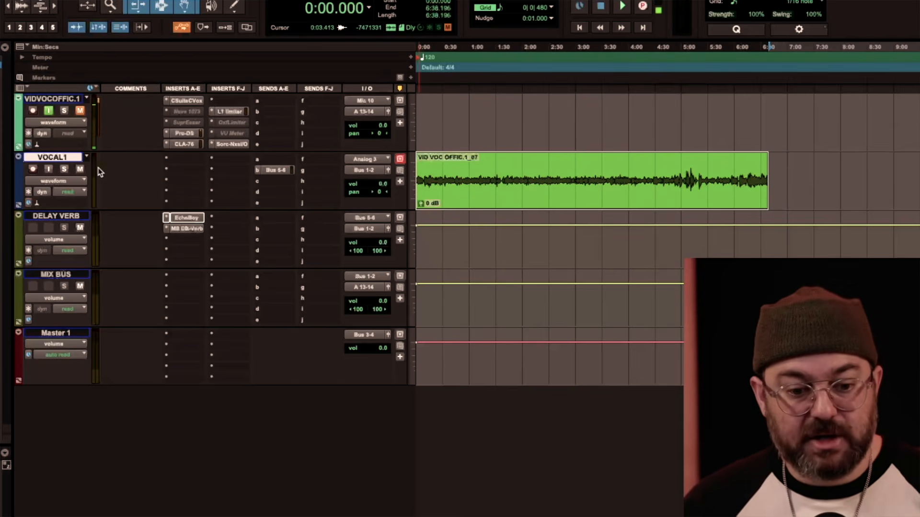
click(64, 158)
click(64, 158)
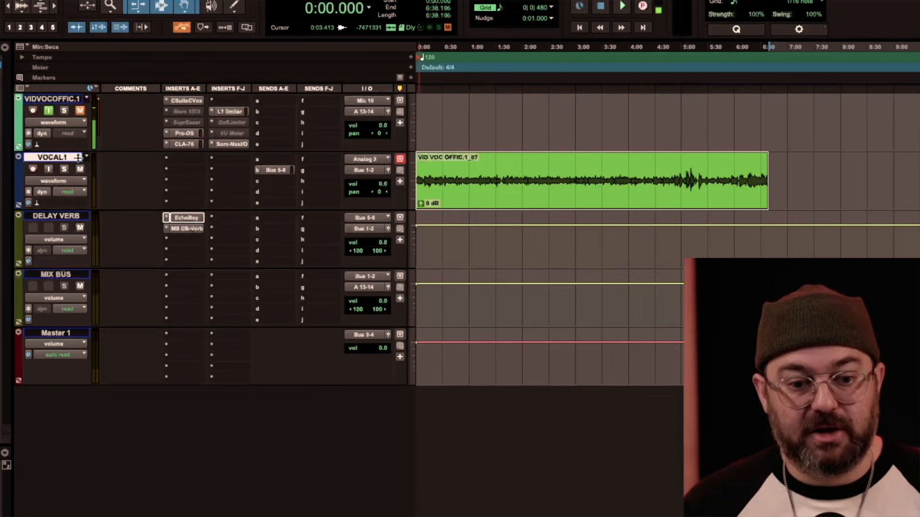
right_click(69, 160)
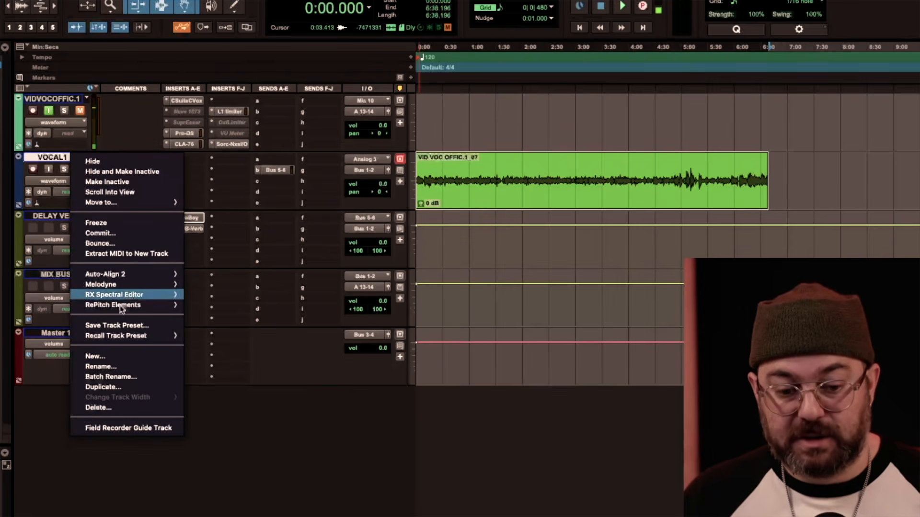
mouse_move(118, 309)
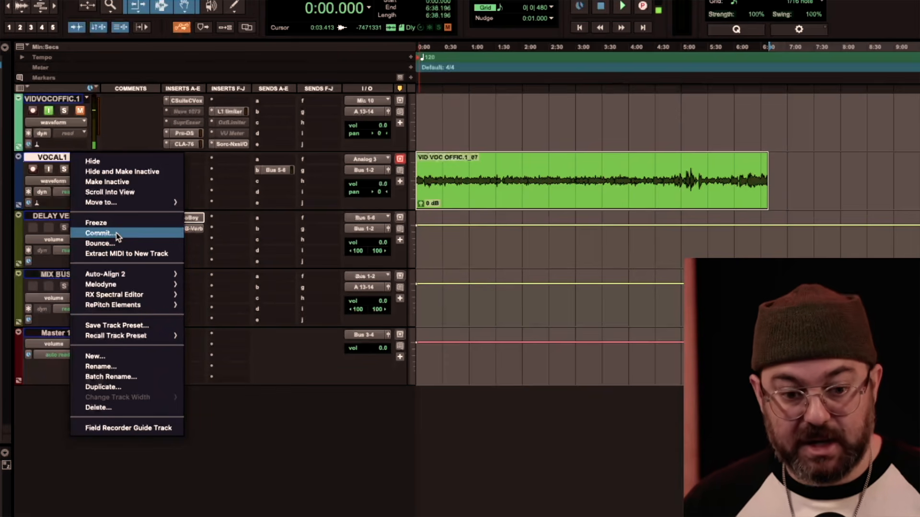
click(58, 162)
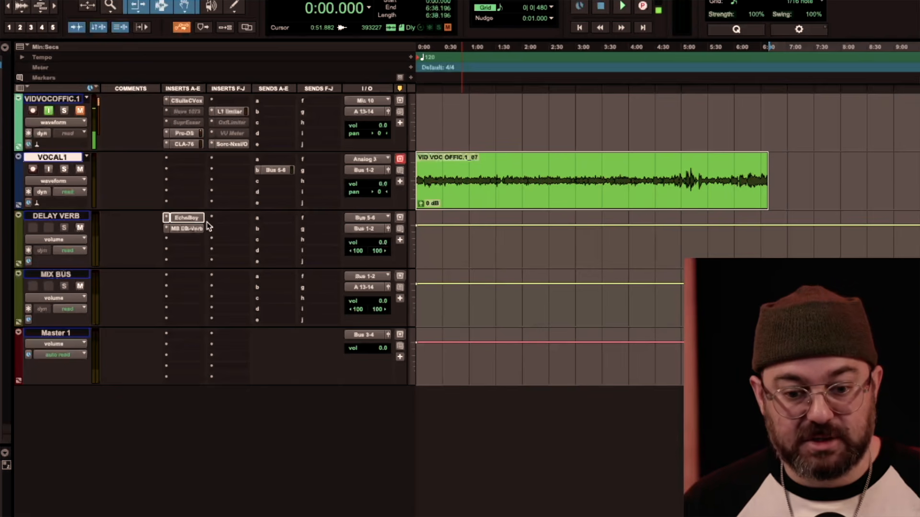
Commit the DELAY VERB track offline, copying its sends, inserting the result after it and leaving Source Tracks on Do Nothing.
click(67, 219)
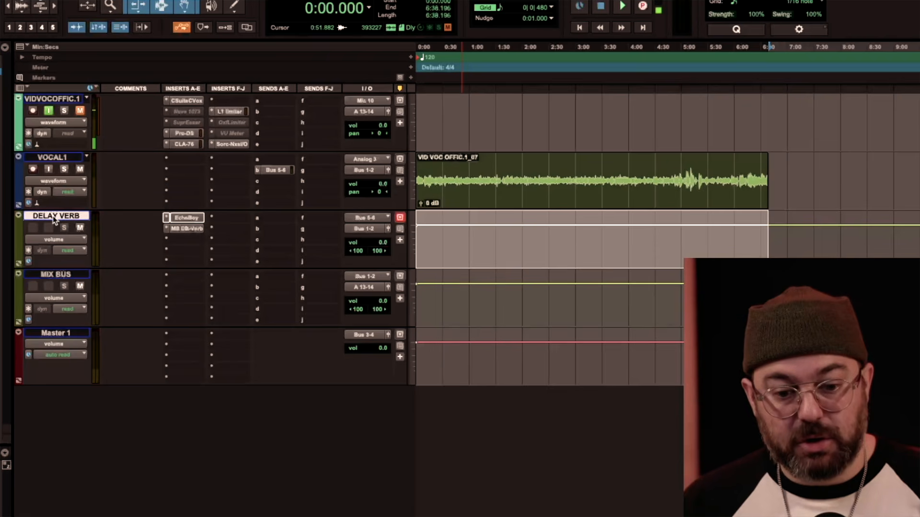
right_click(64, 217)
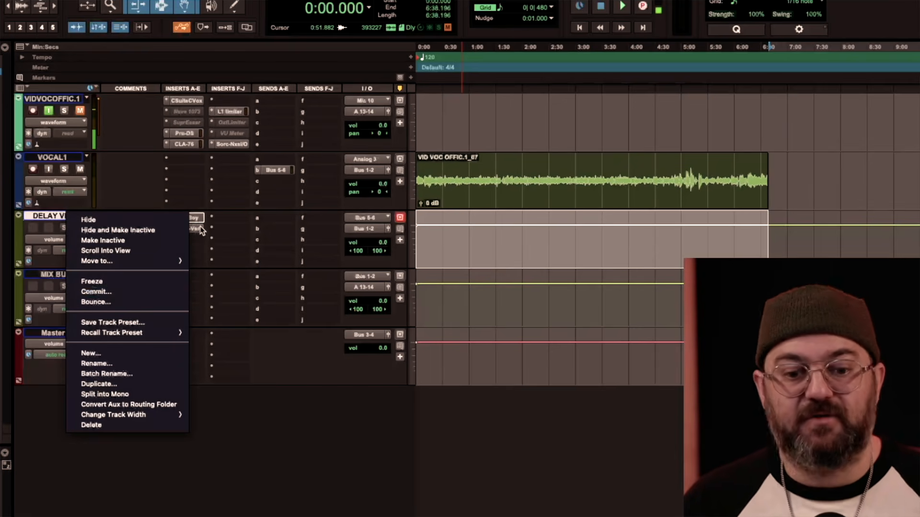
click(151, 291)
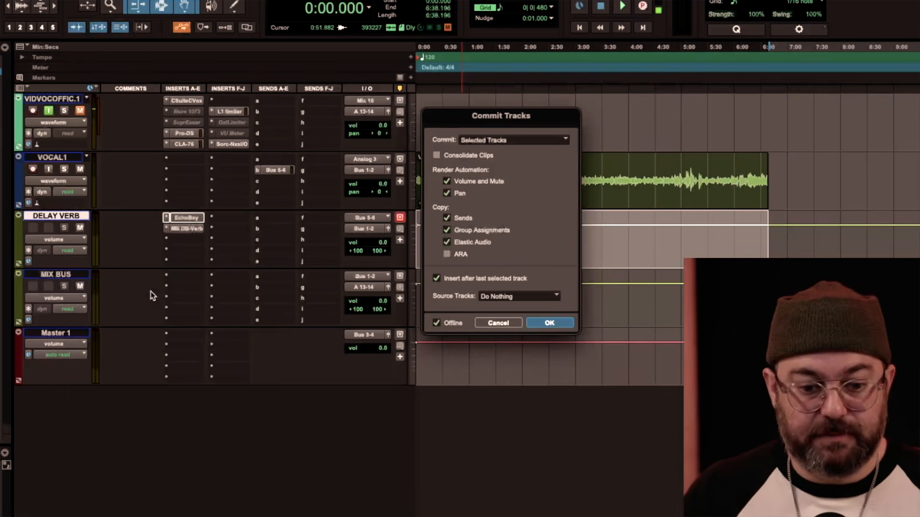
drag(495, 122, 270, 127)
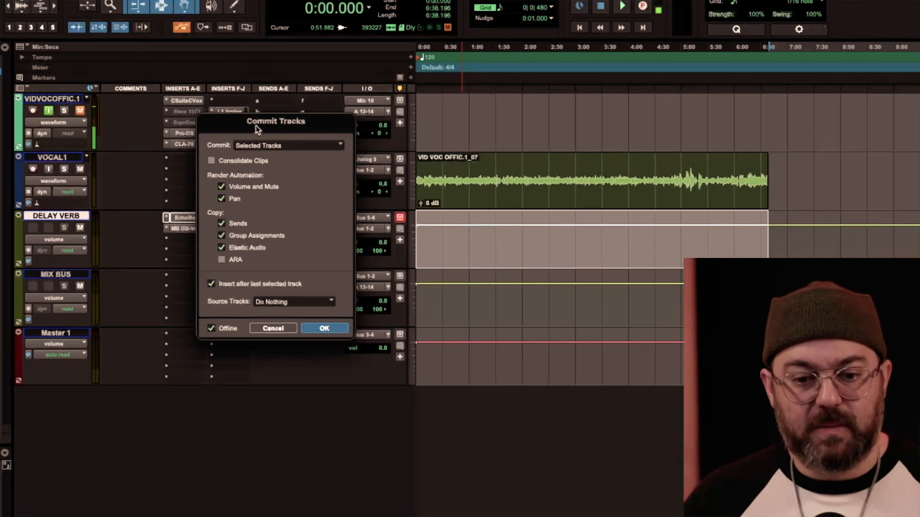
drag(259, 125, 237, 121)
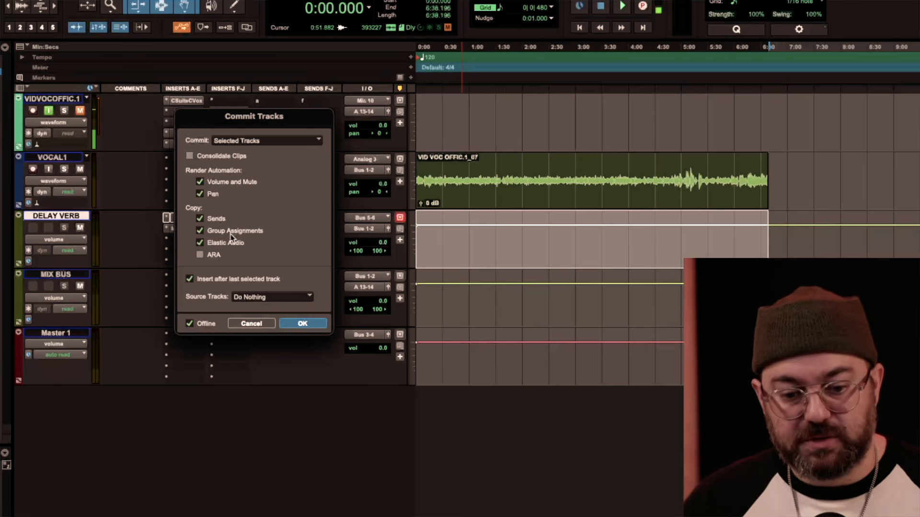
click(248, 300)
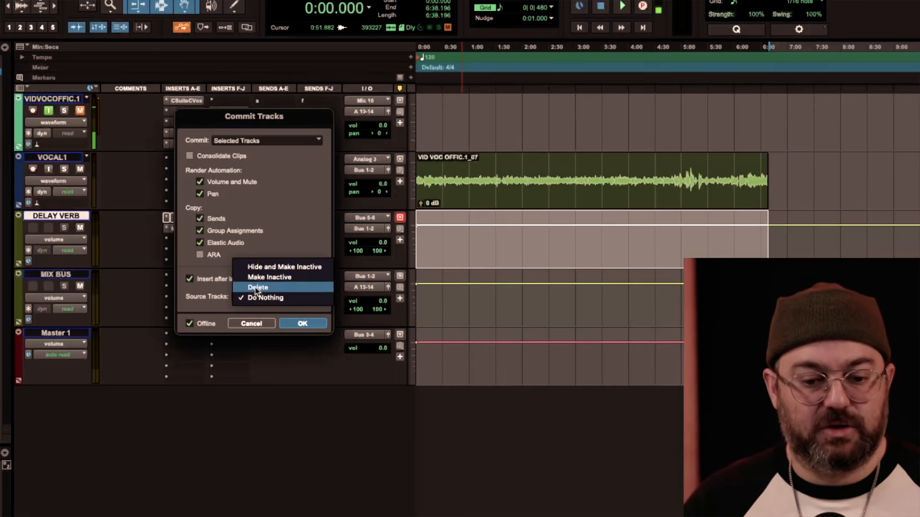
click(119, 287)
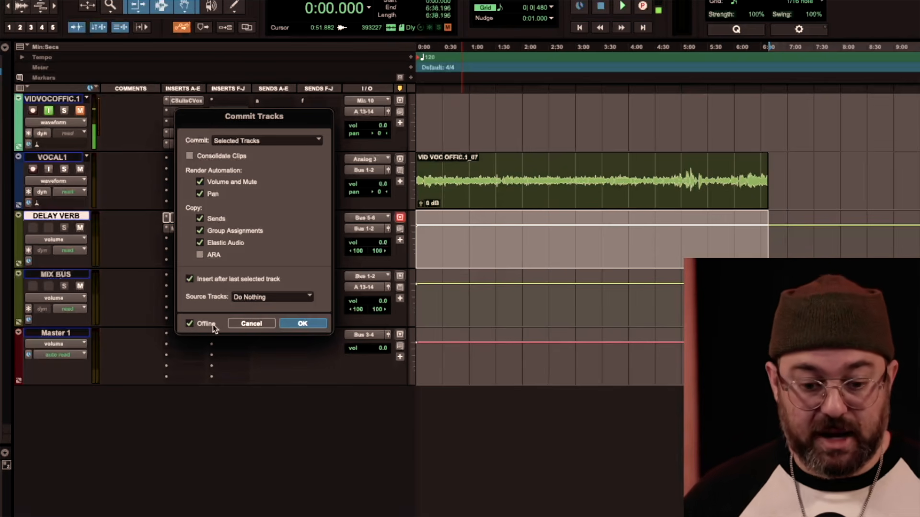
click(302, 325)
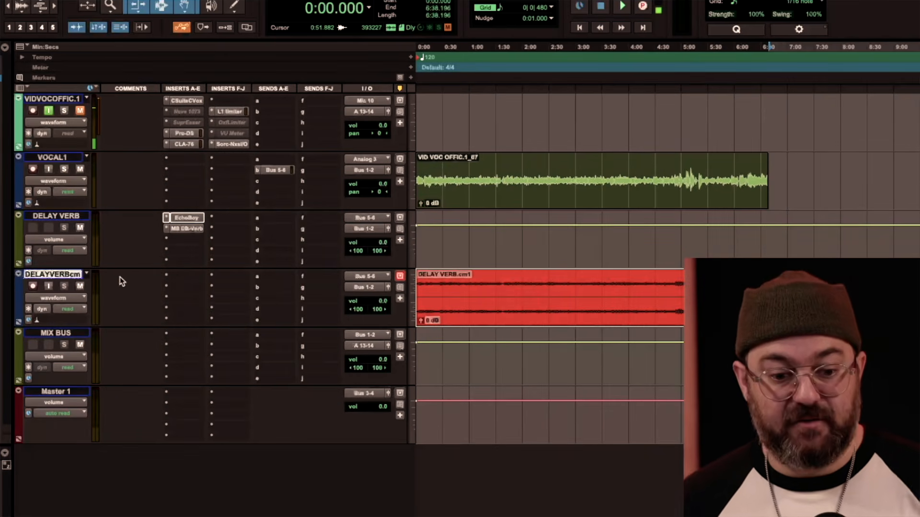
click(511, 288)
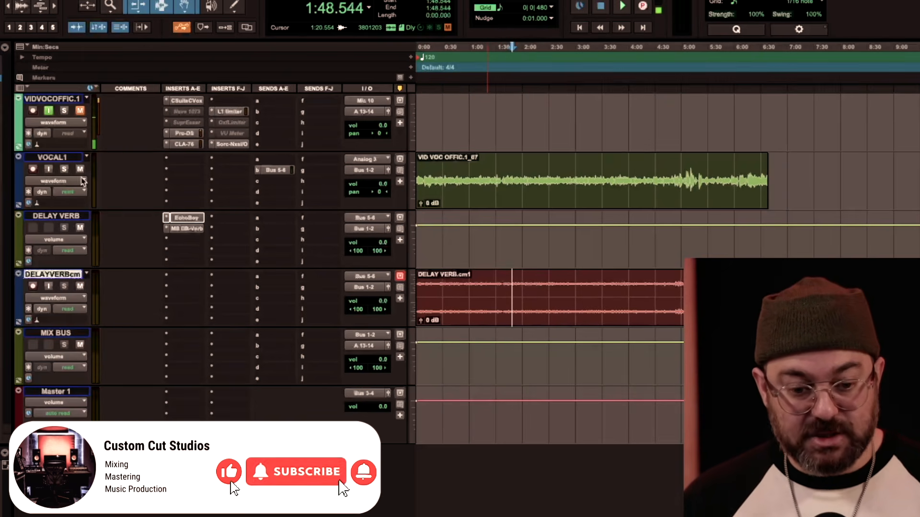
click(62, 158)
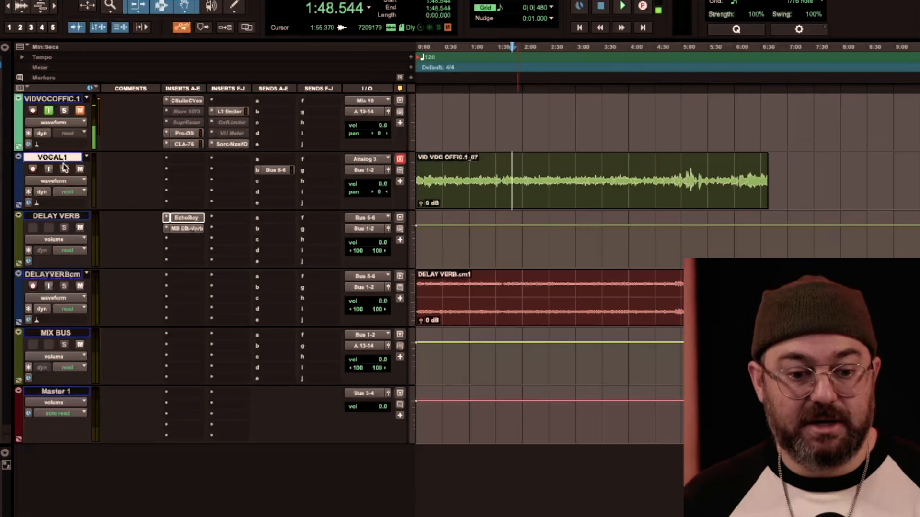
shift+click(57, 216)
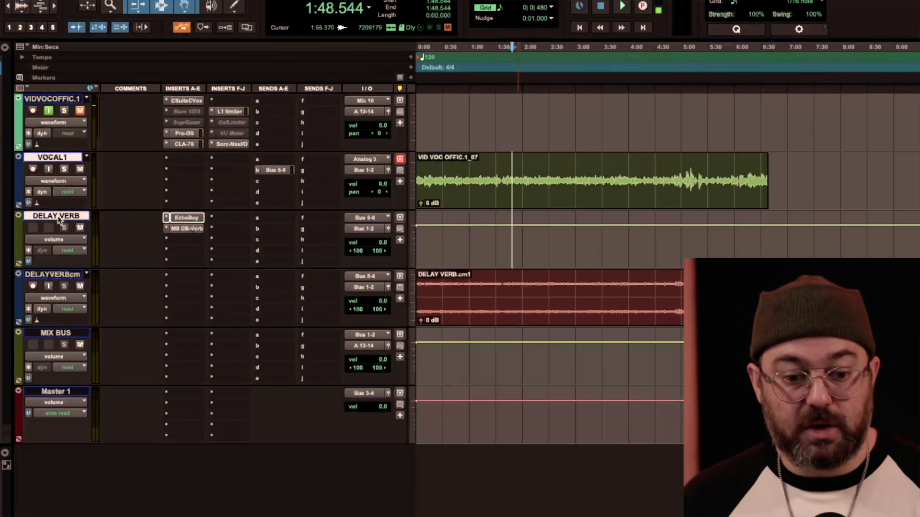
right_click(63, 157)
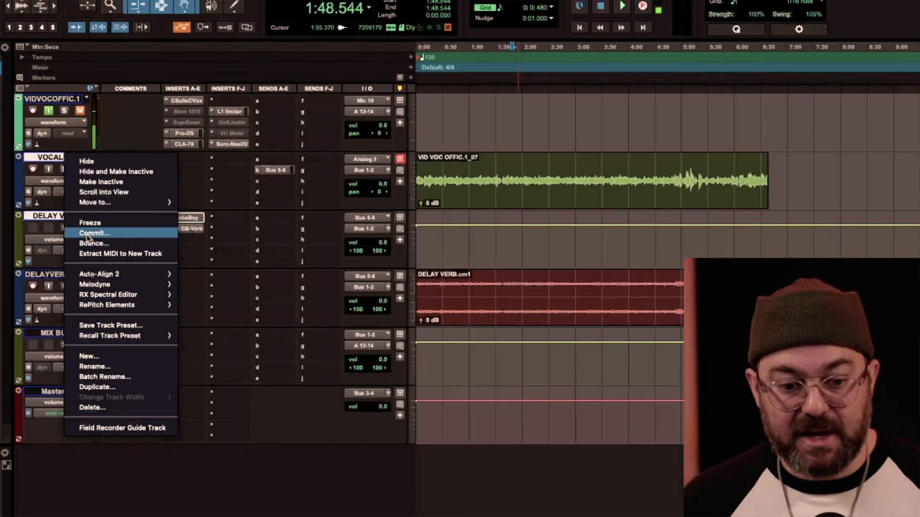
click(43, 155)
super+click(49, 157)
click(49, 158)
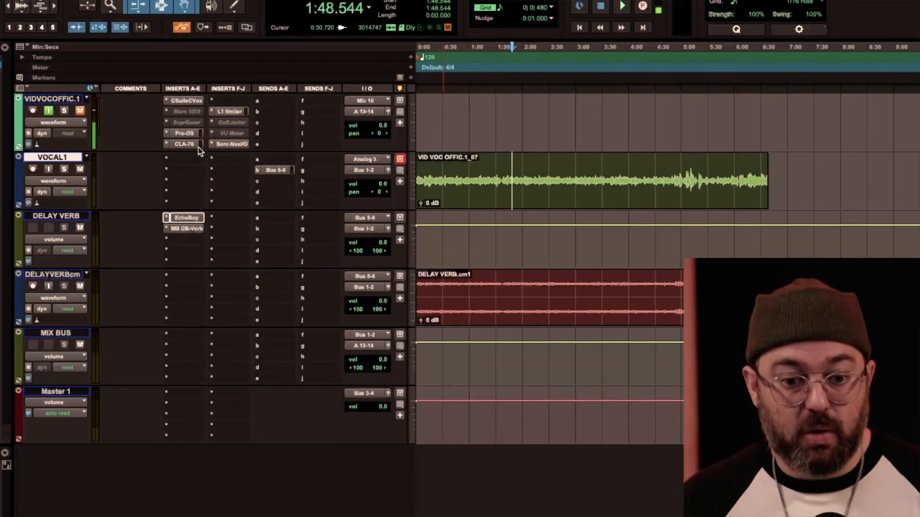
Copy the VIDVOCOFFIC.1 track's CLA-76 into insert B of VOCAL1, and select VOCAL1 together with DELAY VERB.
drag(189, 146, 188, 173)
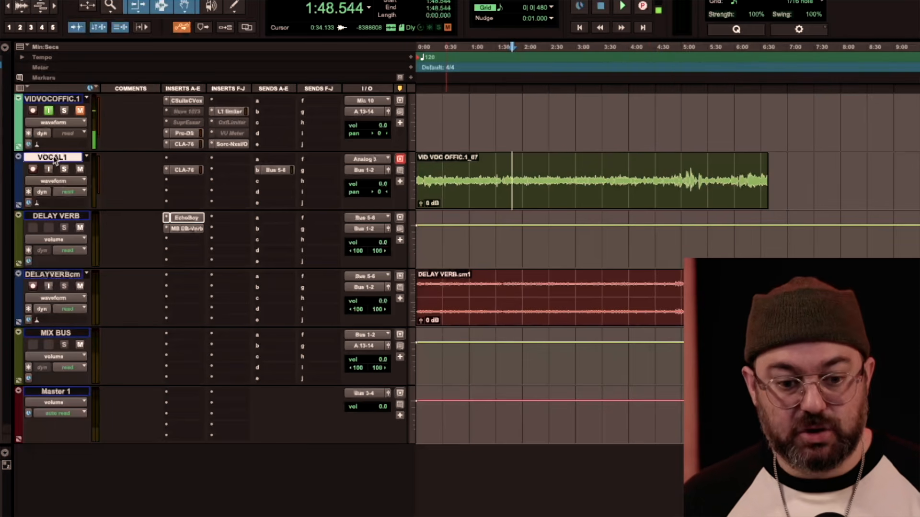
click(68, 216)
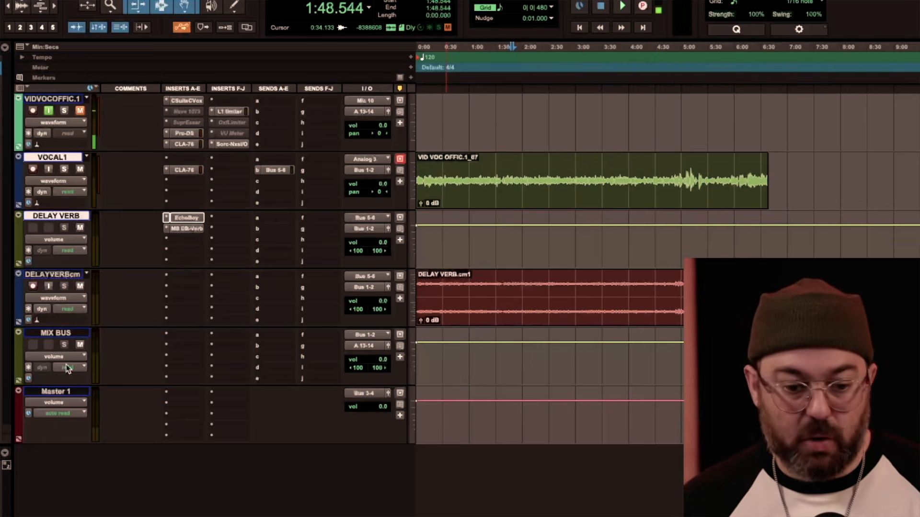
right_click(56, 216)
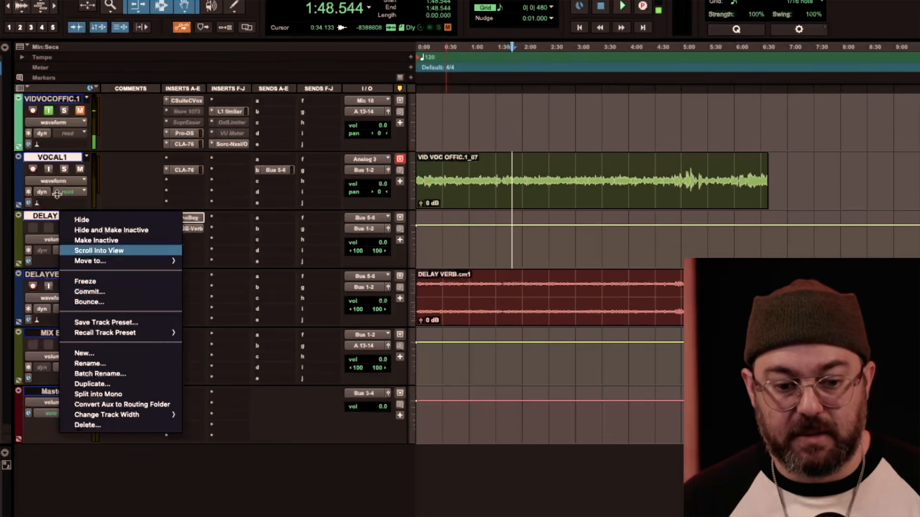
click(51, 163)
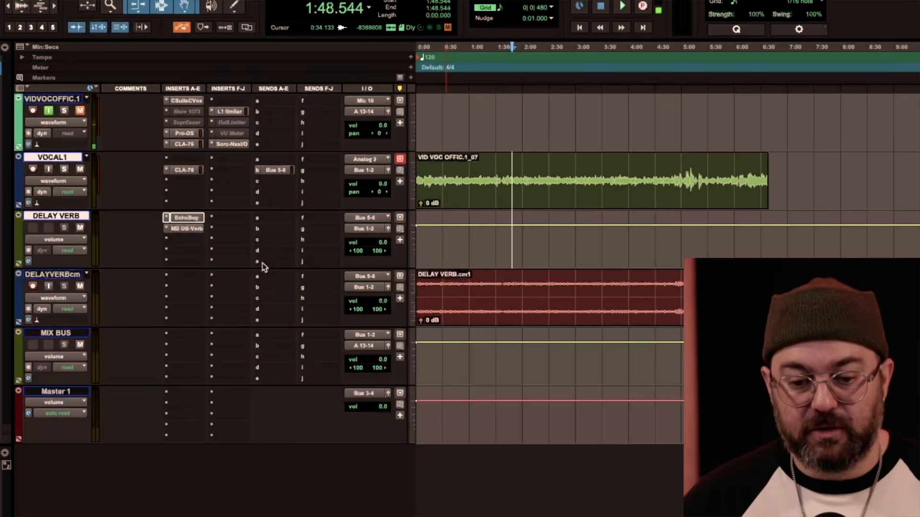
Move the Sorc-NxsI/O plug-in from VIDVOCOFFIC.1 to insert G of the committed delay track and set that track's output to A 13-14.
click(483, 284)
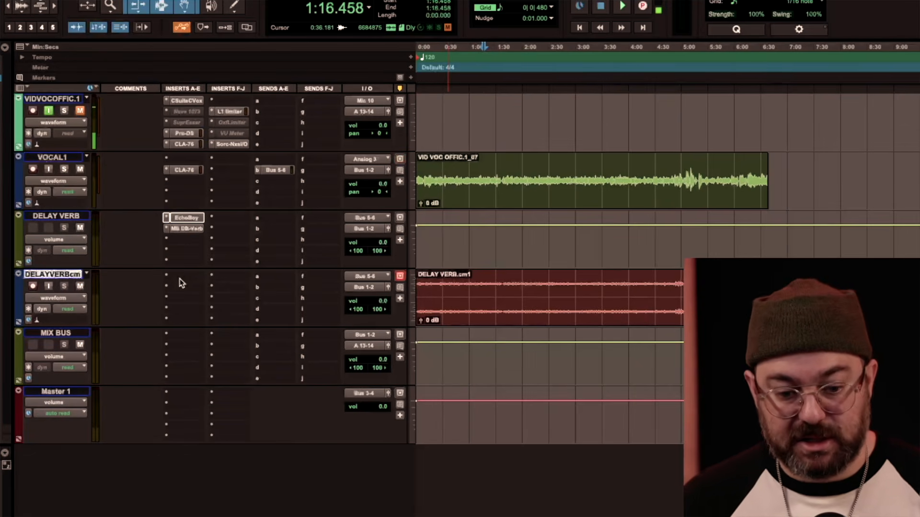
drag(234, 150, 239, 294)
click(364, 287)
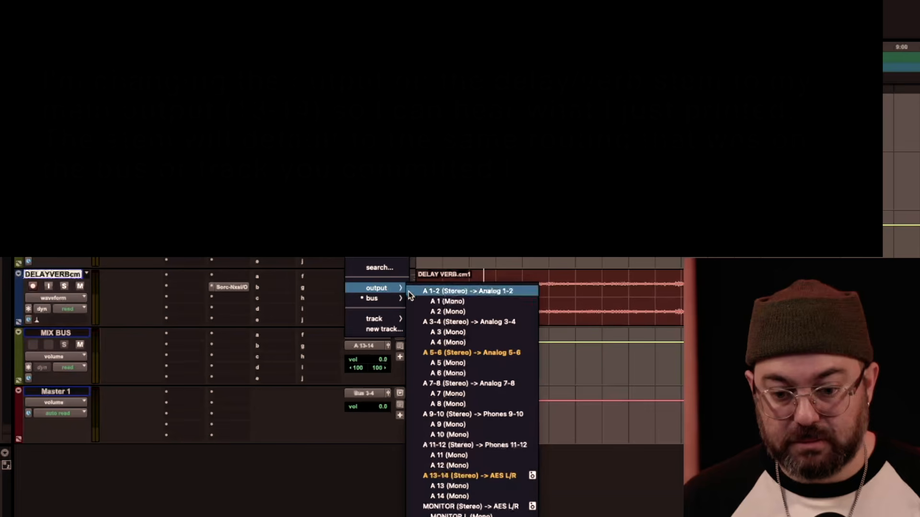
click(487, 474)
Solo the committed delay track and listen to its clip, including the passage from about 5:04 to 5:30.
click(66, 286)
key(space)
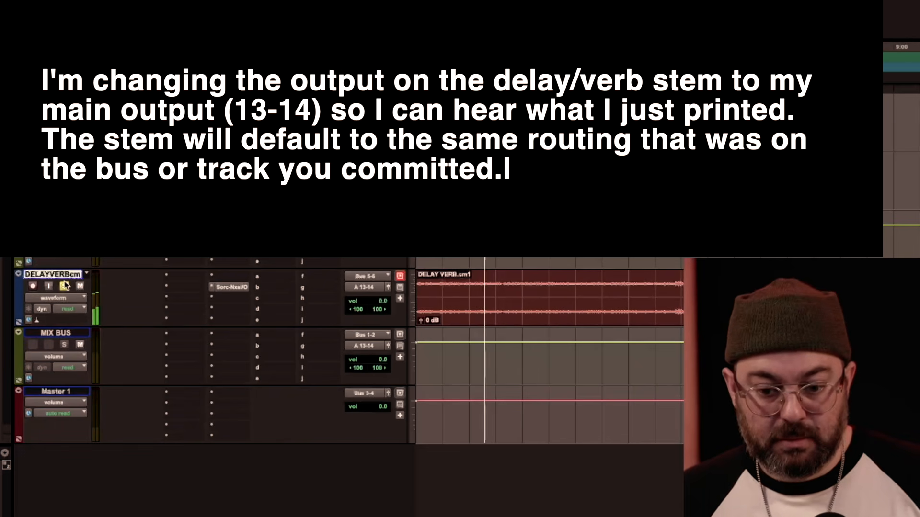
drag(672, 281, 684, 280)
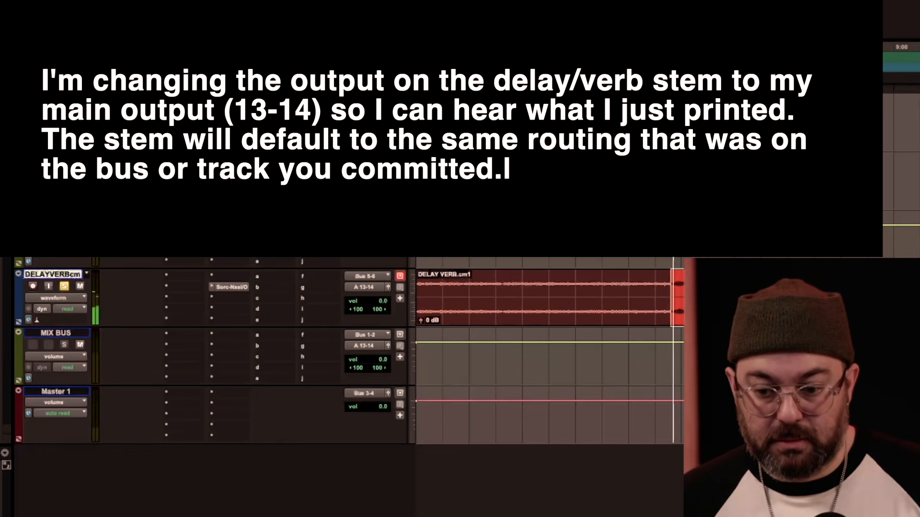
click(719, 292)
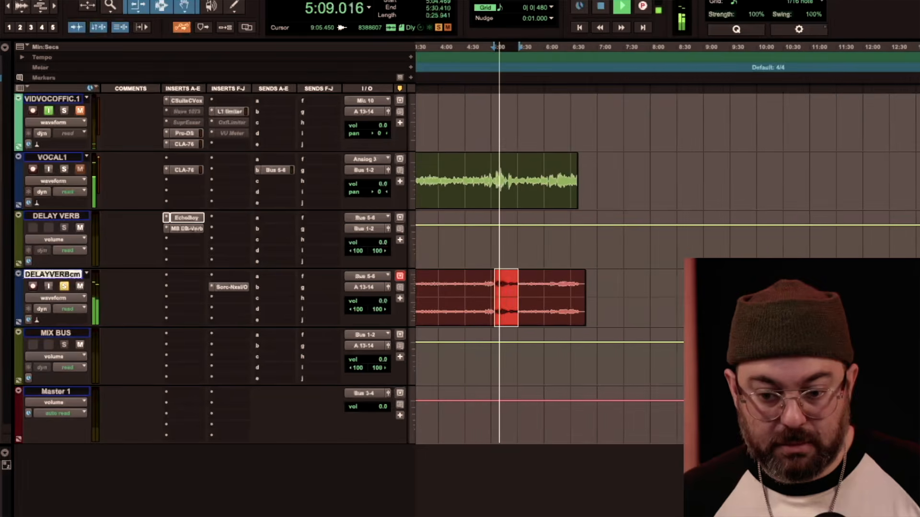
scroll(708, 297, right, 1)
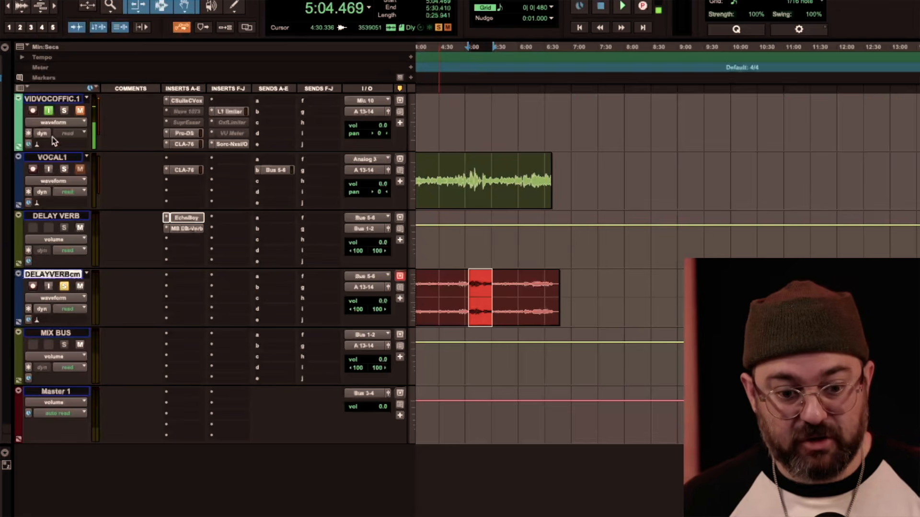
Move the Sorc-NxsI/O plug-in from VIDVOCOFFIC.1 to insert F of VOCAL1 and listen with VOCAL1 soloed instead of the committed track.
drag(211, 145, 223, 160)
click(63, 169)
click(64, 286)
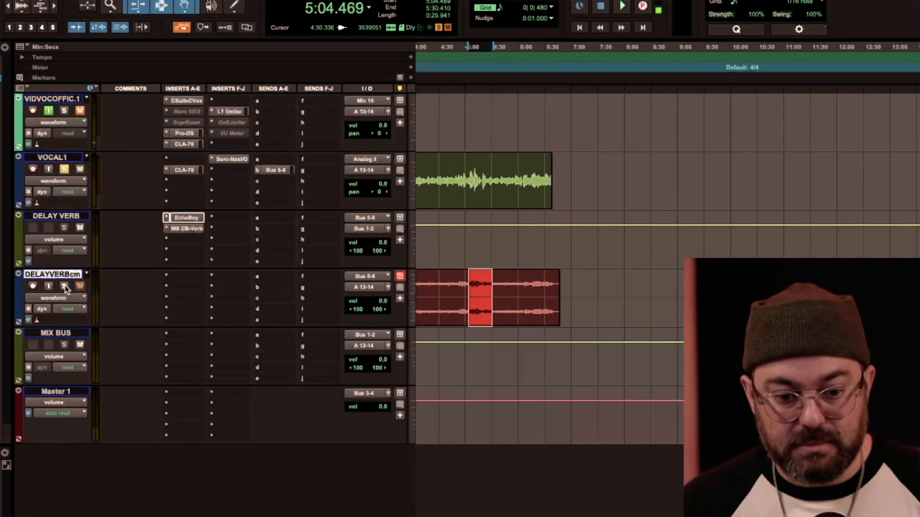
key(space)
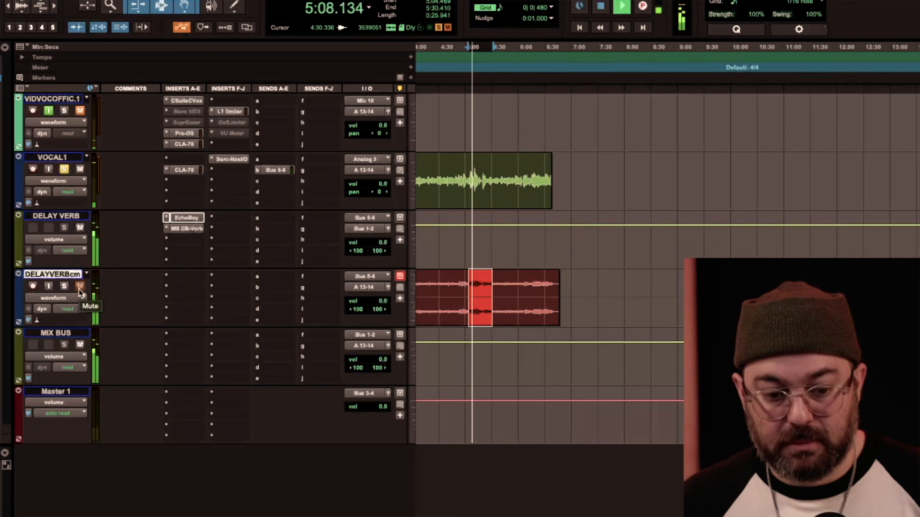
click(79, 288)
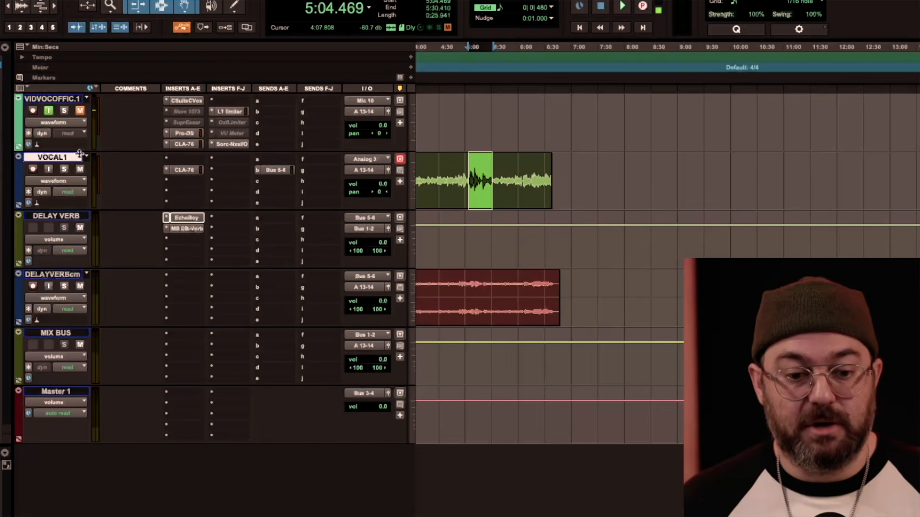
Move the CLA-76 from VOCAL1 to insert C of the DELAY VERB track.
click(188, 171)
drag(189, 174, 185, 242)
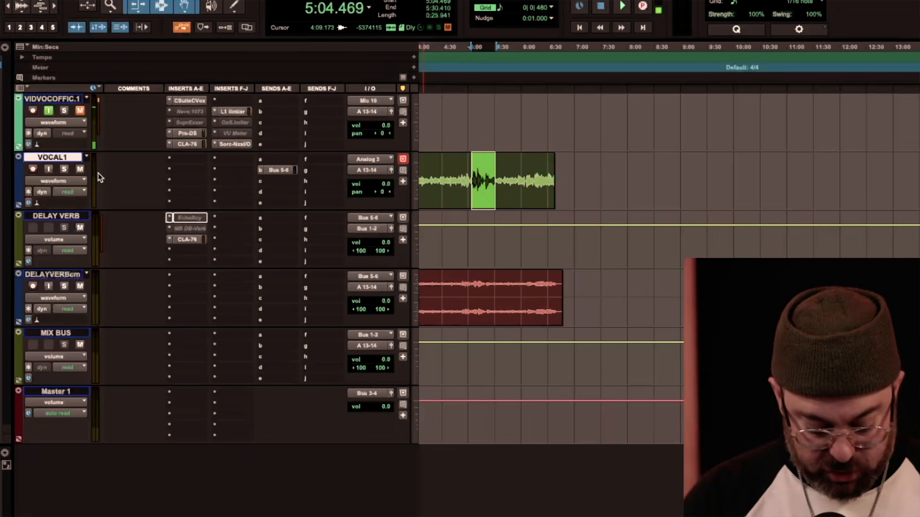
Create three duplicates of the VOCAL1 track with all its data, inserted after the selected track.
key(alt+shift+d)
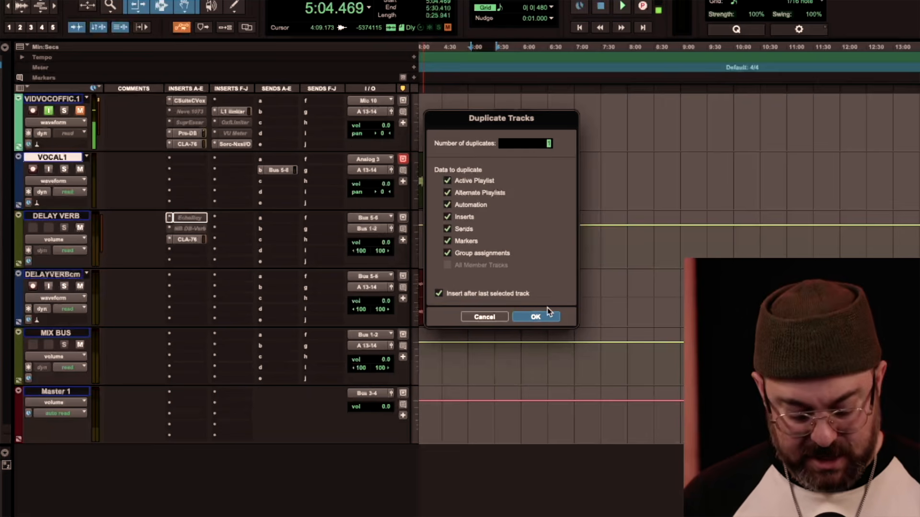
text(3)
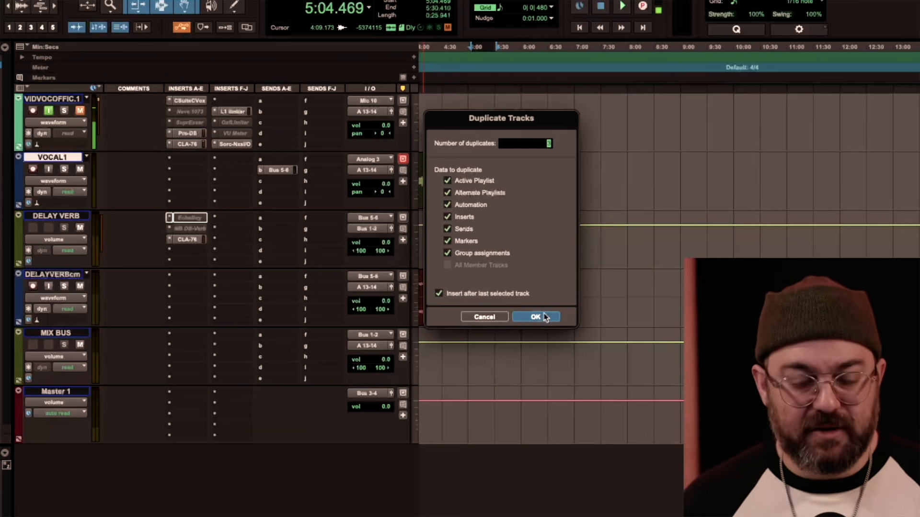
click(544, 318)
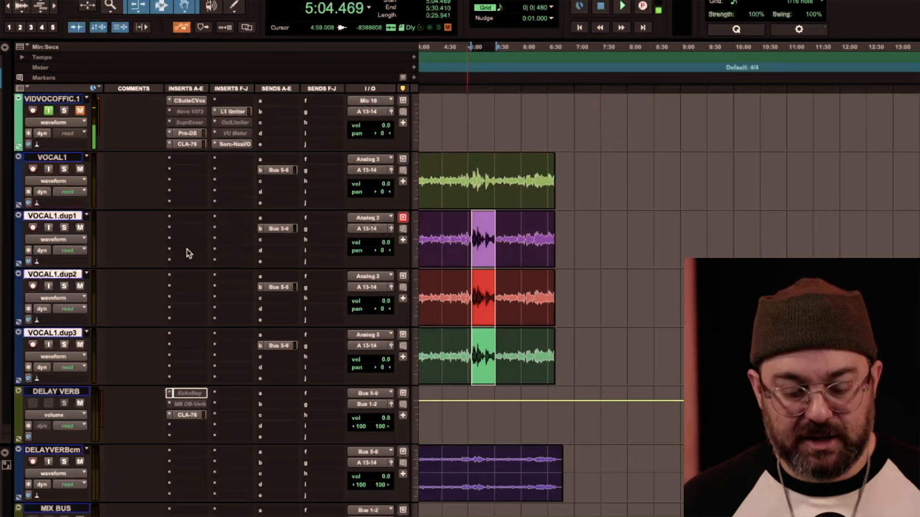
Rename the three duplicated vocal tracks HARMONY1, HARM2 and HARM3.
double_click(67, 220)
text(HARMONY)
key(super+Right)
text(HARM2)
key(Return)
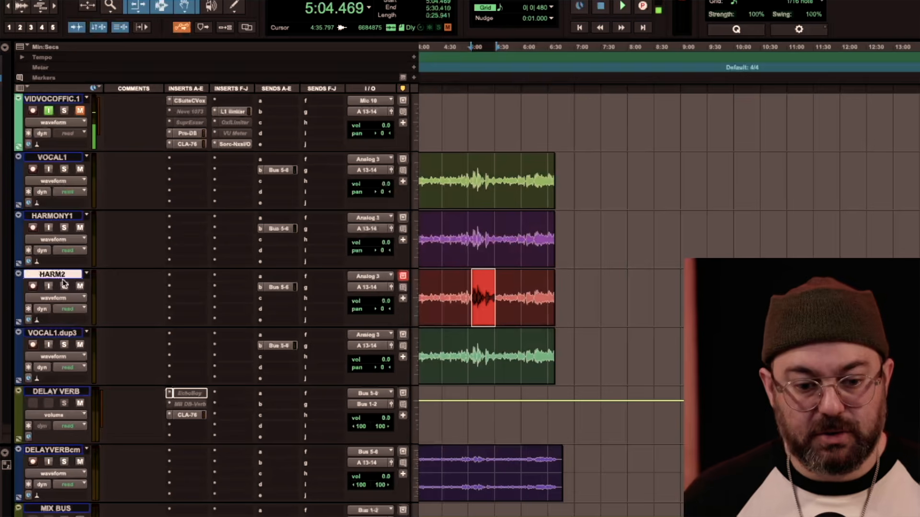
double_click(69, 329)
text(HARM3)
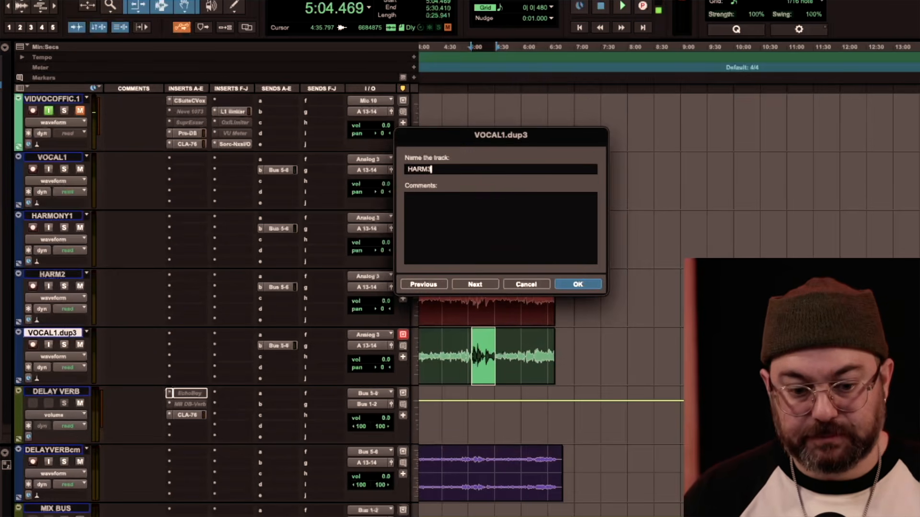
key(Return)
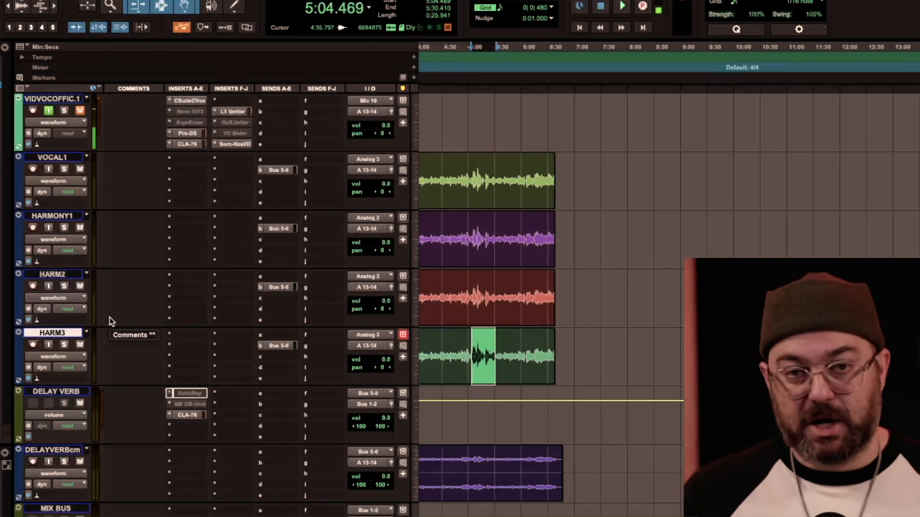
Rename the DELAY VERB track as VOC BUS.
double_click(66, 392)
text(vo)
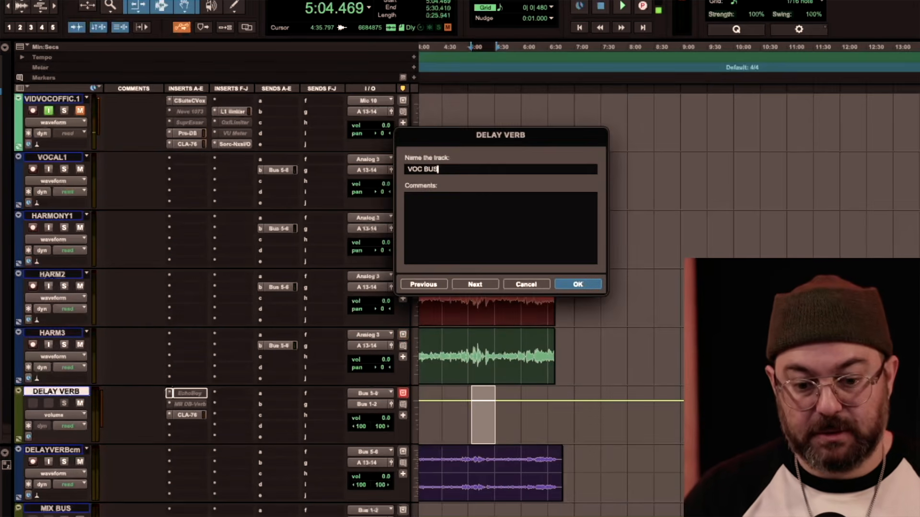
key(Return)
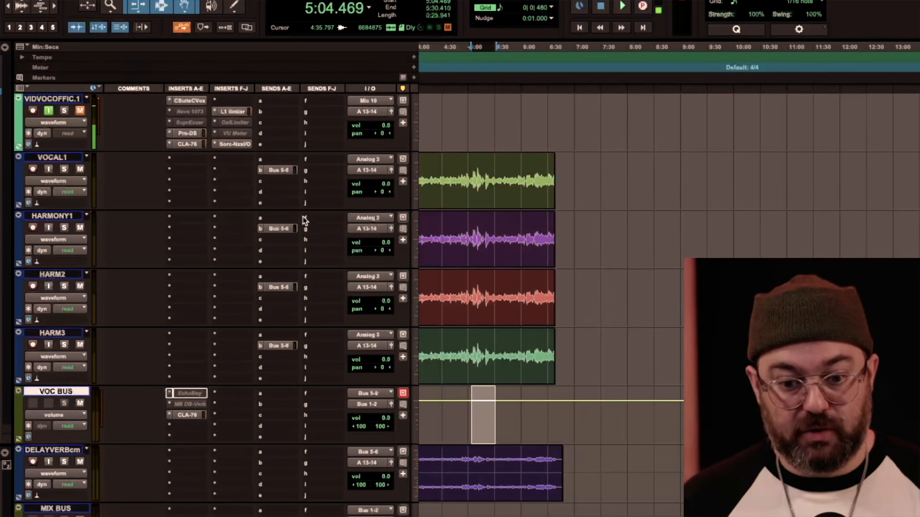
Select the VOCAL1 through HARM3 tracks and make the Bus 5-6 send on each of them inactive.
click(62, 159)
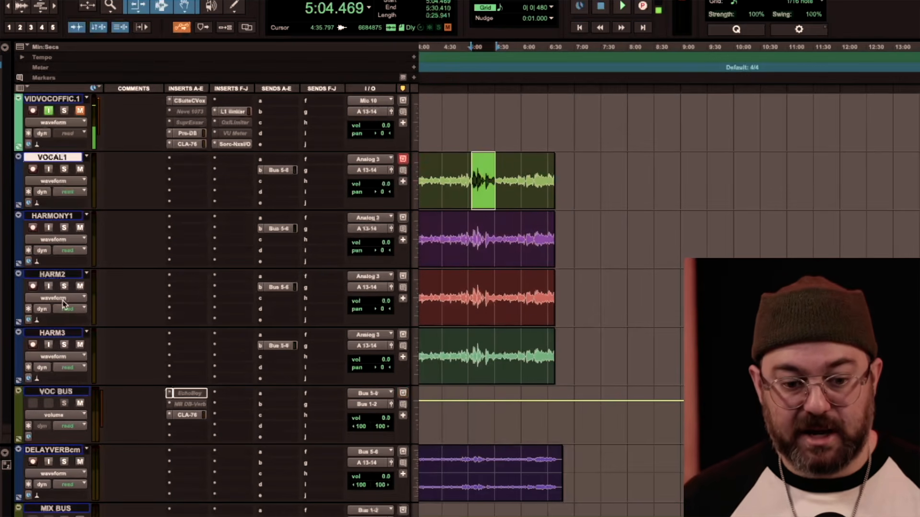
shift+click(61, 334)
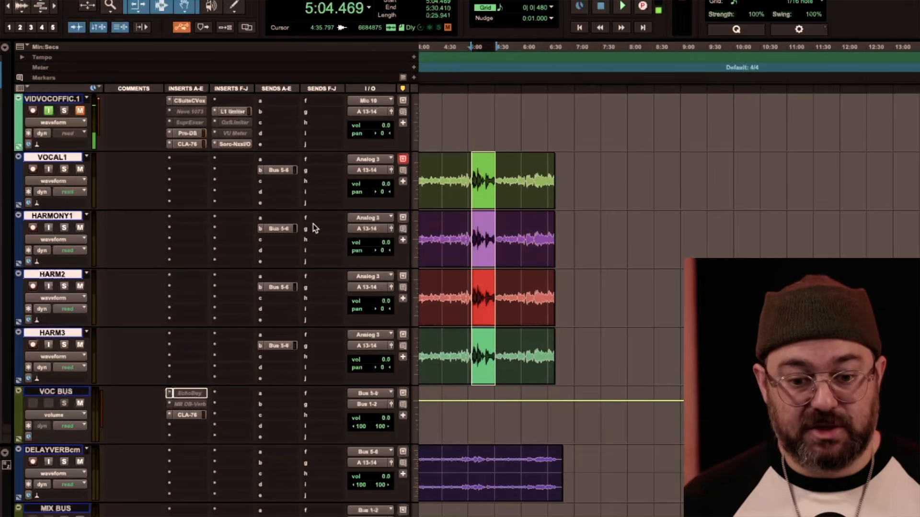
ctrl+super+click(279, 171)
ctrl+super+click(283, 228)
ctrl+super+click(283, 288)
ctrl+super+click(282, 345)
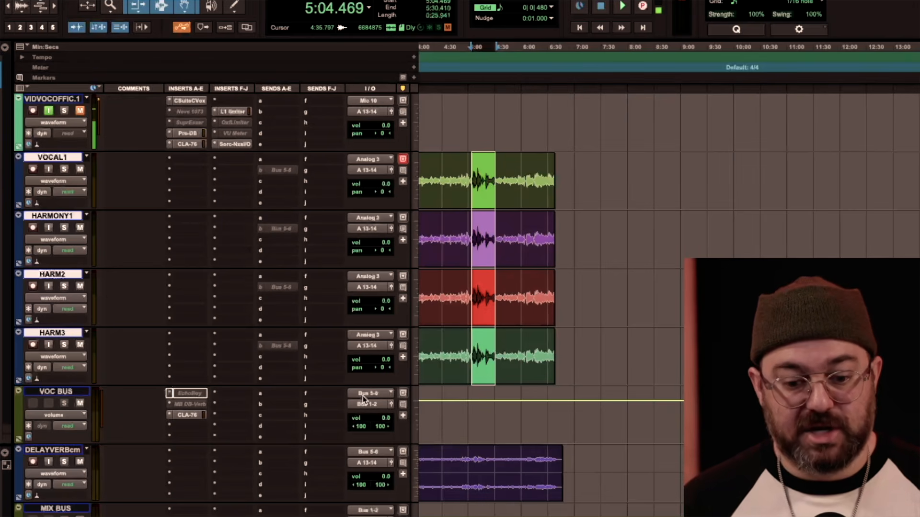
Route the outputs of all four selected vocal tracks to Bus 5-6, and pan HARMONY1 fully left and HARM2 fully right.
click(372, 171)
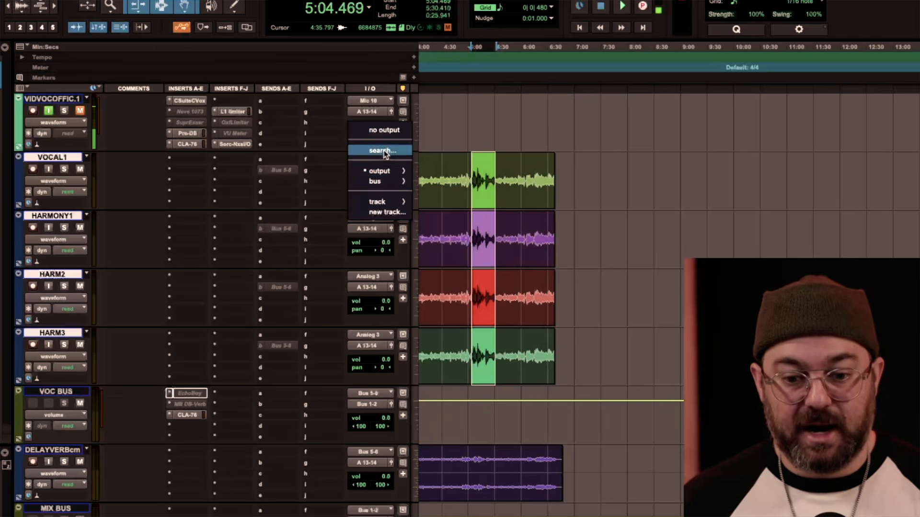
click(383, 150)
key(BackSpace)
text(bus)
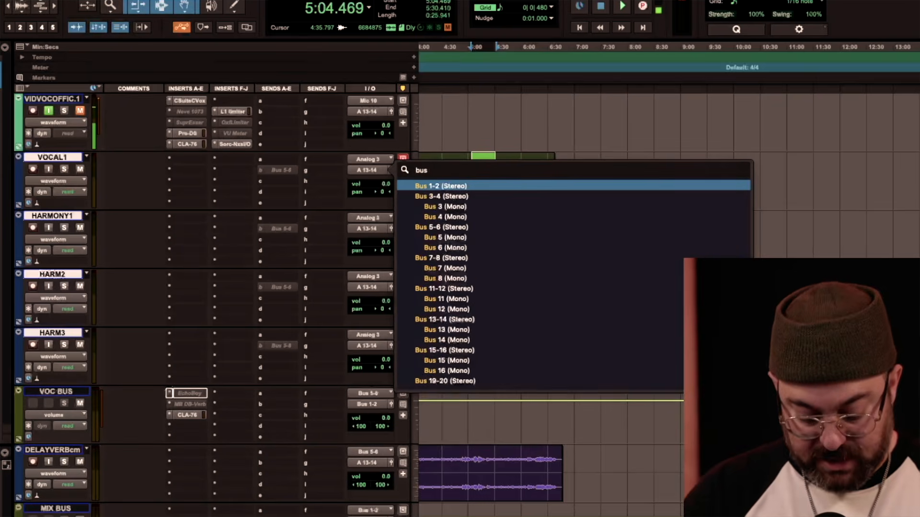
text( 5)
key(Down)
key(Up)
key(Return)
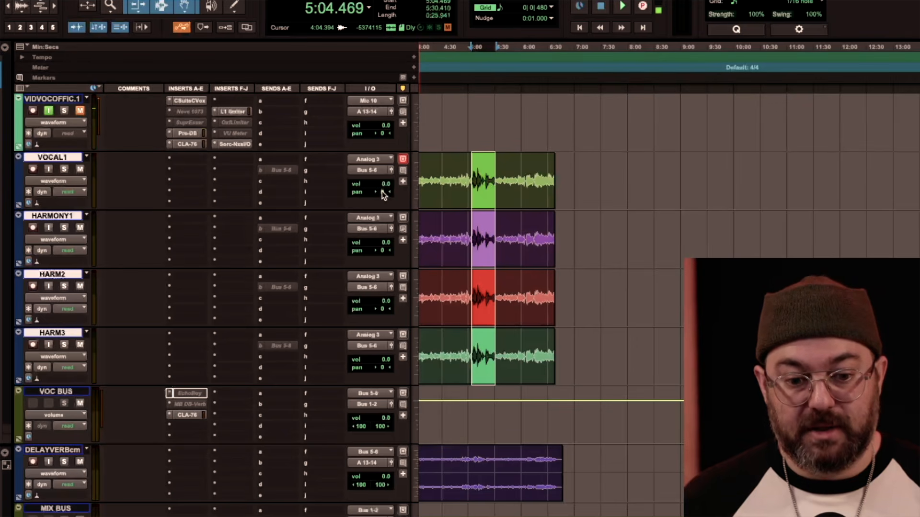
drag(382, 251, 302, 248)
drag(382, 306, 447, 340)
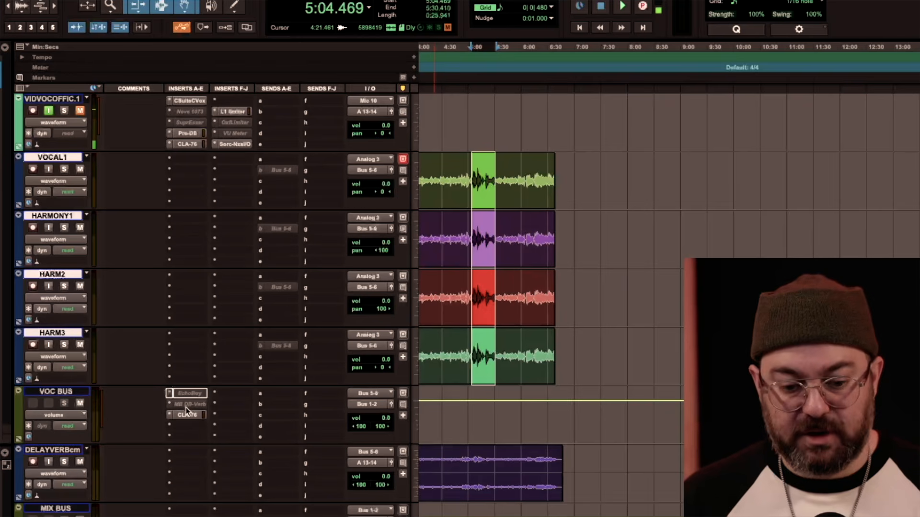
Move MB DB-Verb to insert D of VOC BUS, below the CLA-76, and turn its dry/wet mix down close to dry.
drag(187, 408, 190, 426)
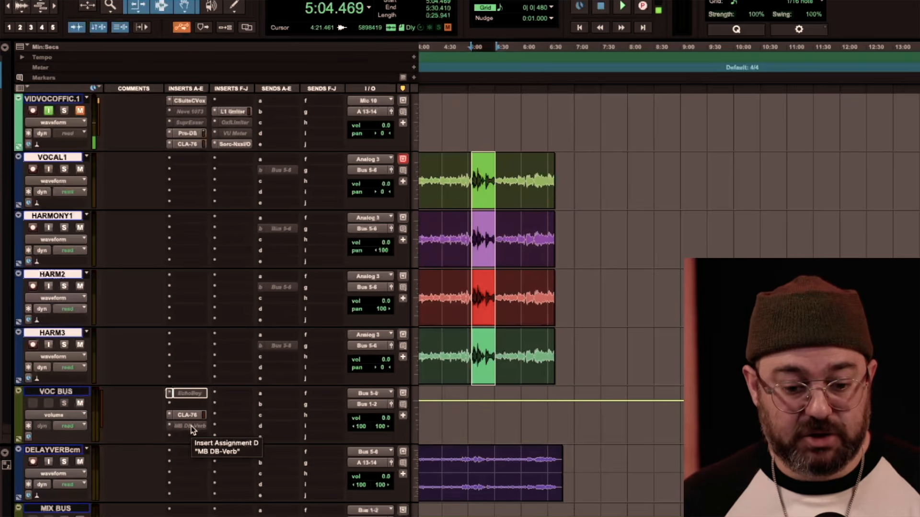
click(192, 427)
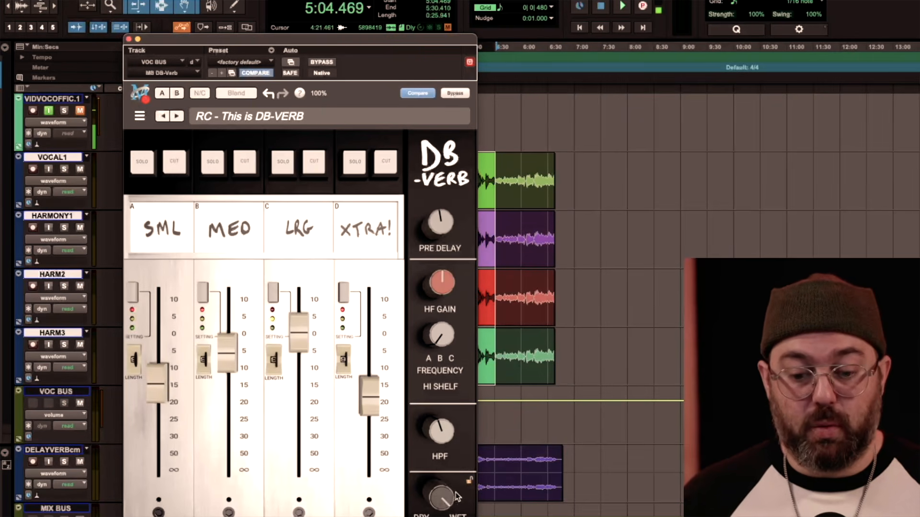
drag(455, 496, 455, 513)
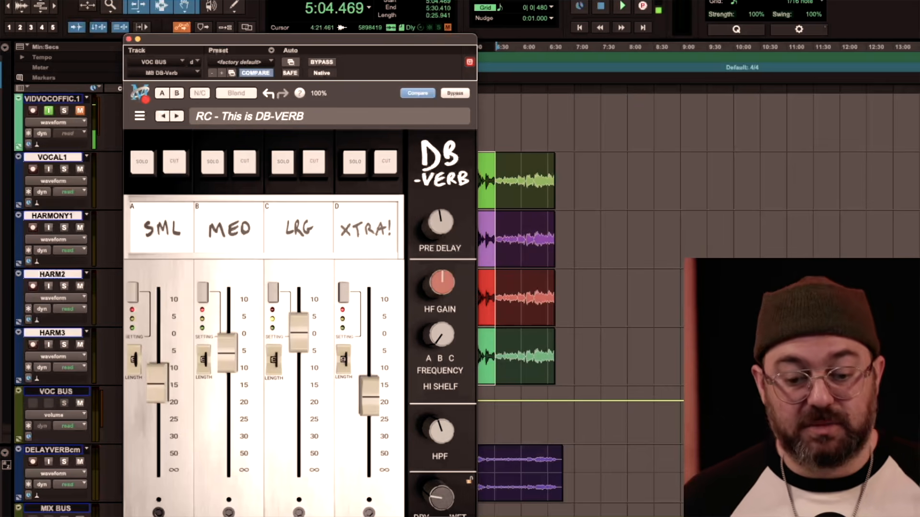
drag(441, 498, 441, 502)
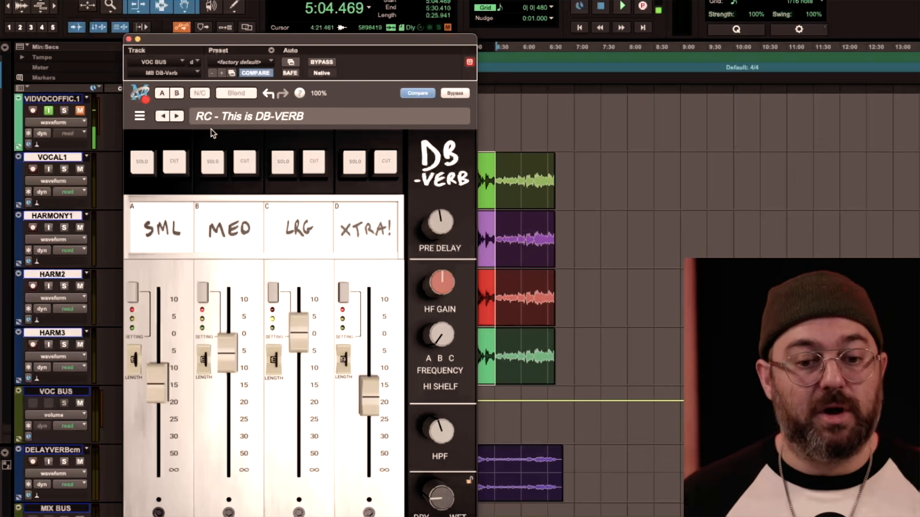
click(128, 39)
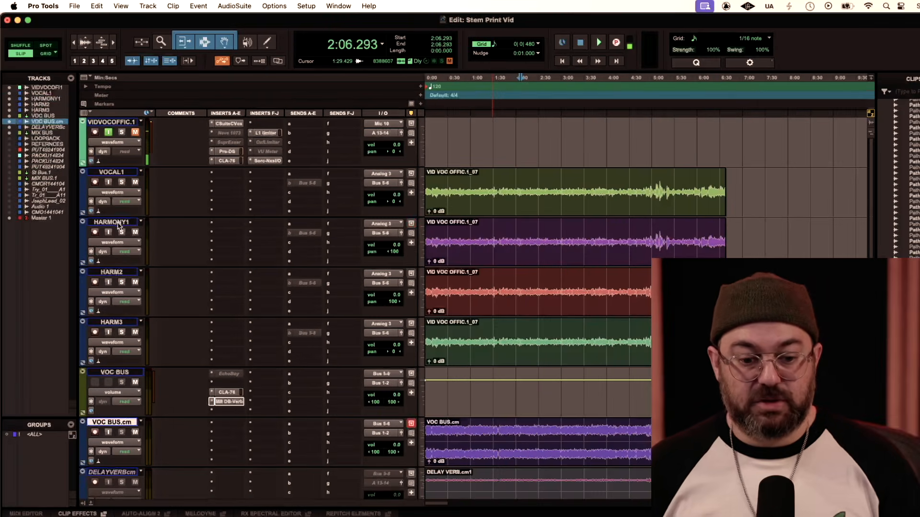
Add Auto-Tune Pro to insert A of HARMONY1 and set its transpose to 3.
click(111, 222)
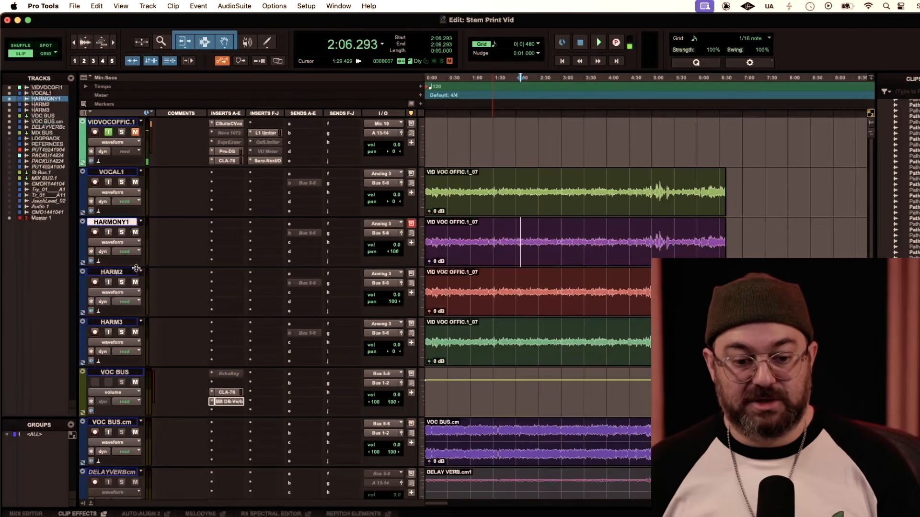
click(225, 224)
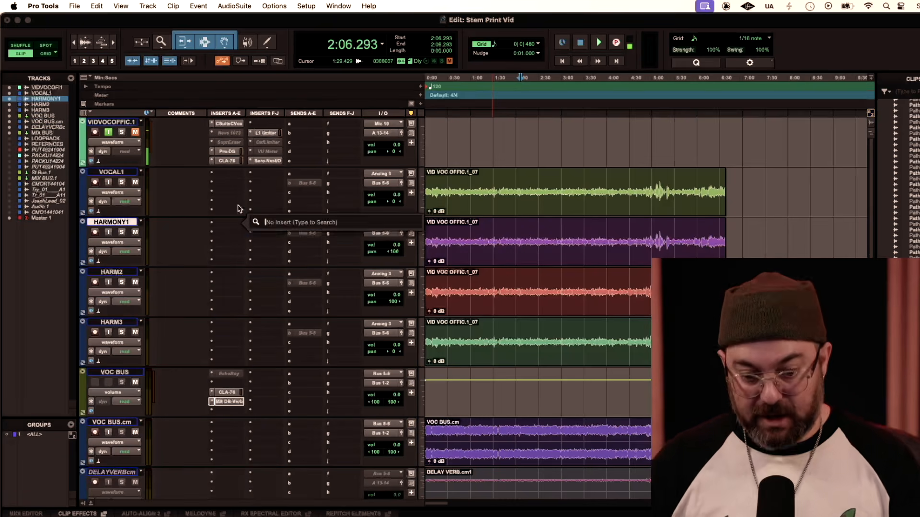
text(auto)
key(Down)
key(Down)
key(Return)
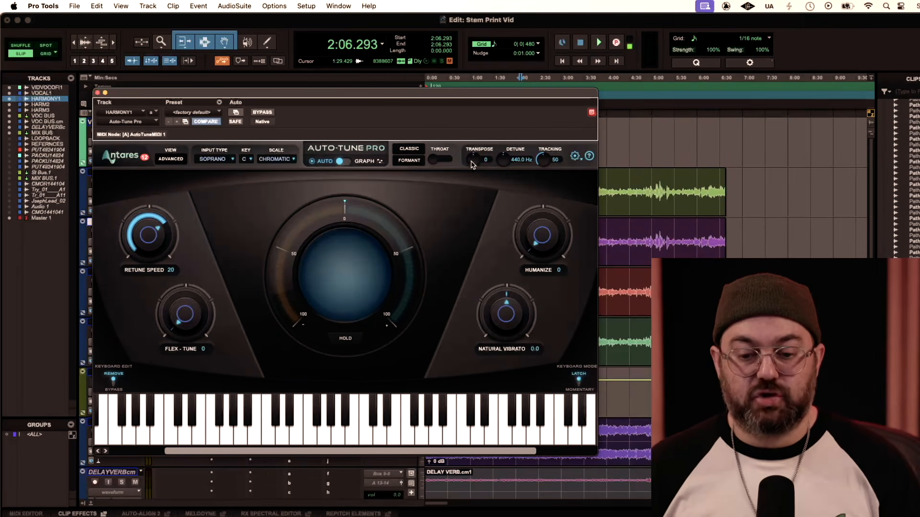
drag(472, 165, 473, 151)
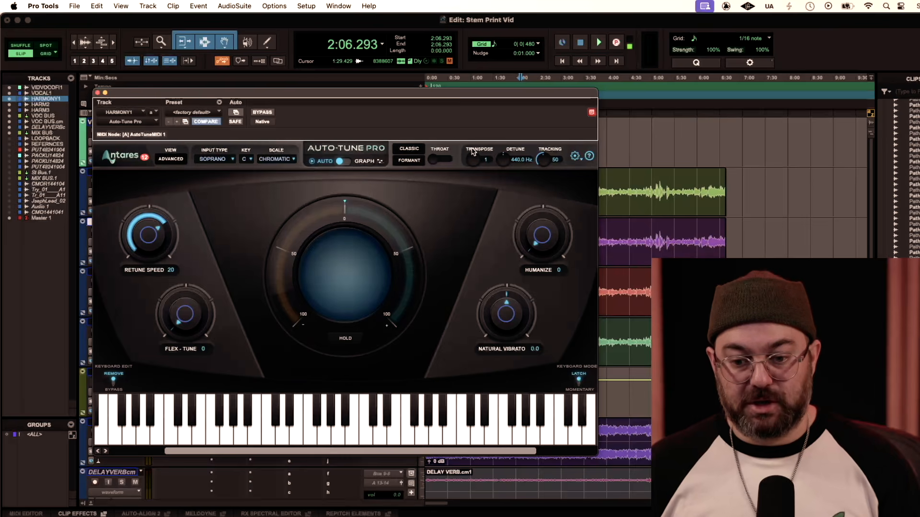
click(97, 93)
Copy the Auto-Tune Pro insert from HARMONY1 to HARM2 and set the copy's transpose to 5.
drag(226, 224, 232, 283)
click(232, 283)
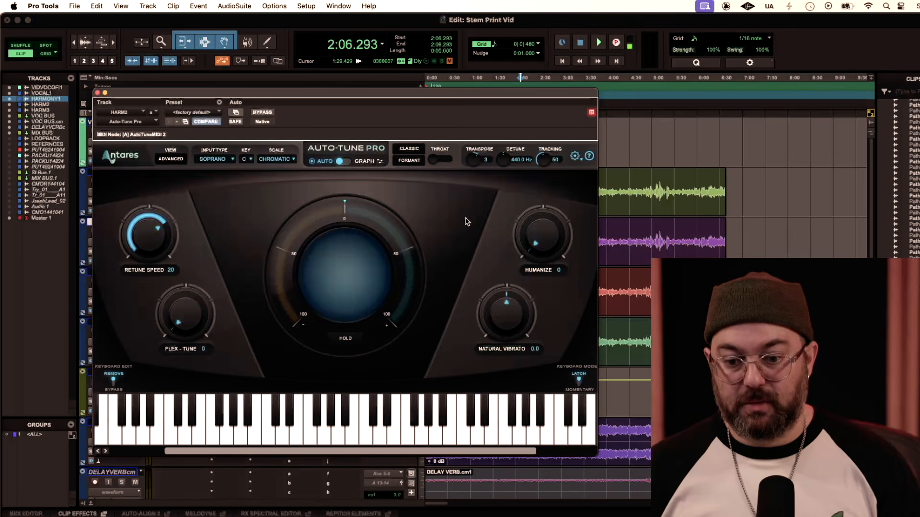
drag(479, 165, 473, 152)
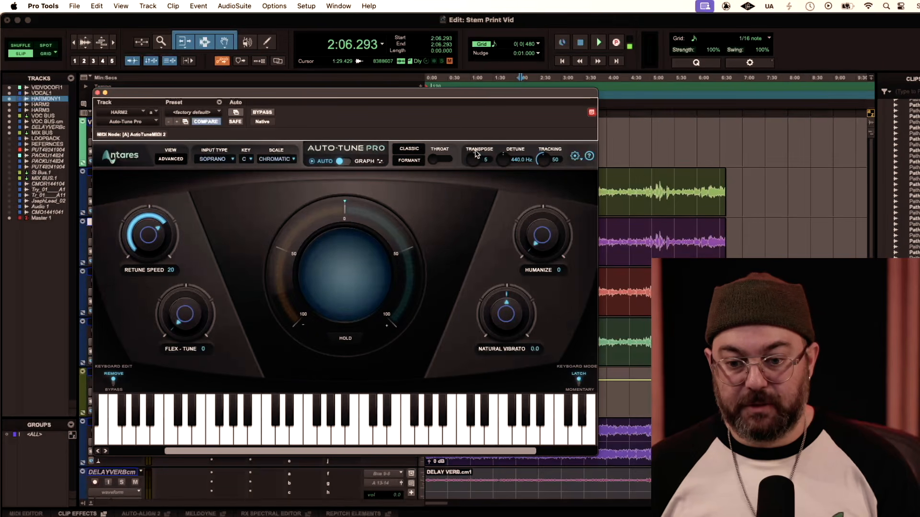
click(97, 92)
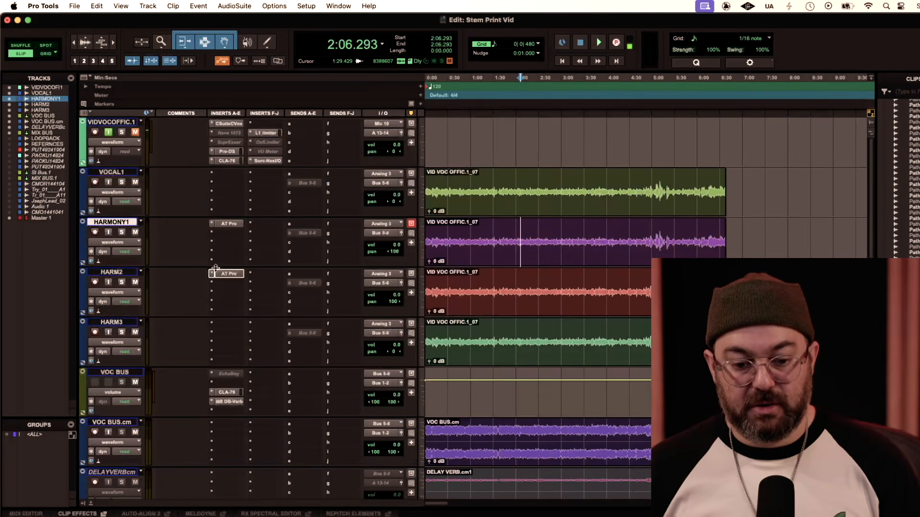
Copy the Auto-Tune Pro insert from HARM2 to HARM3 and set the copy's transpose to 8.
drag(229, 276, 229, 323)
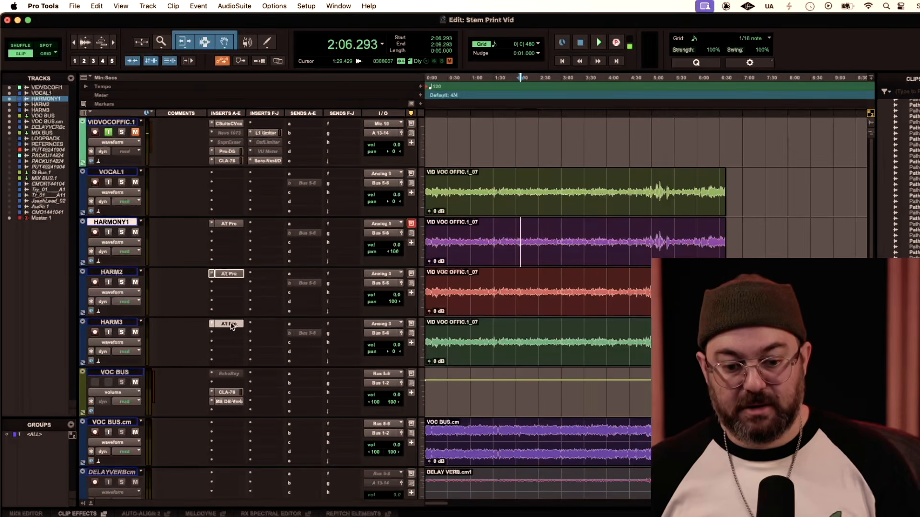
click(228, 322)
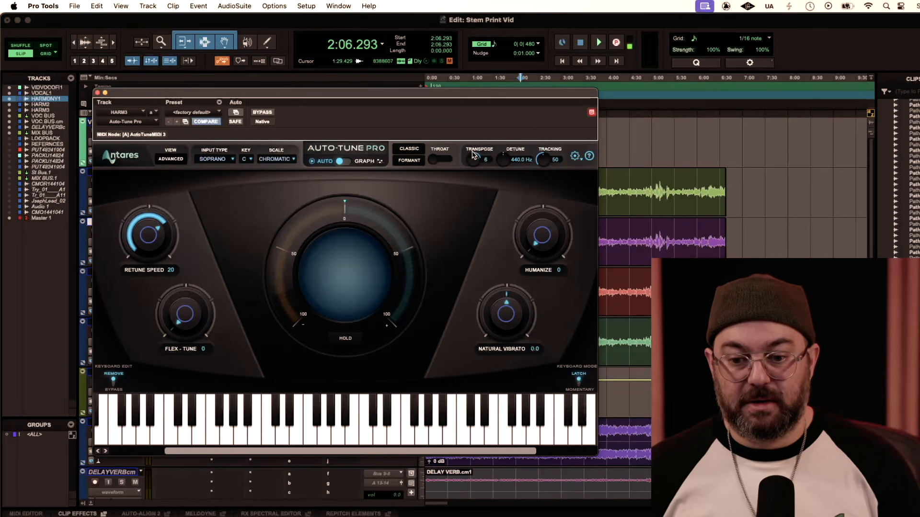
click(97, 93)
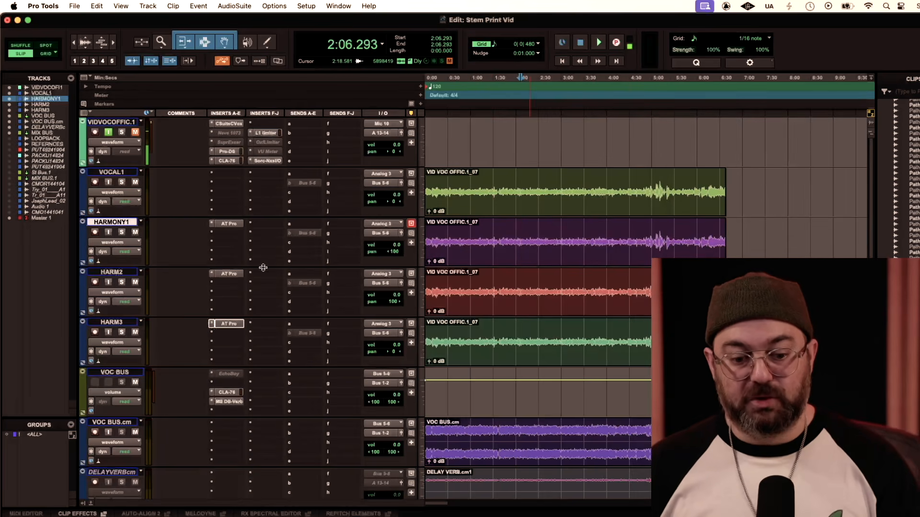
Make the VOC BUS.cm track inactive and review the commit options for VOC BUS without committing it.
click(128, 422)
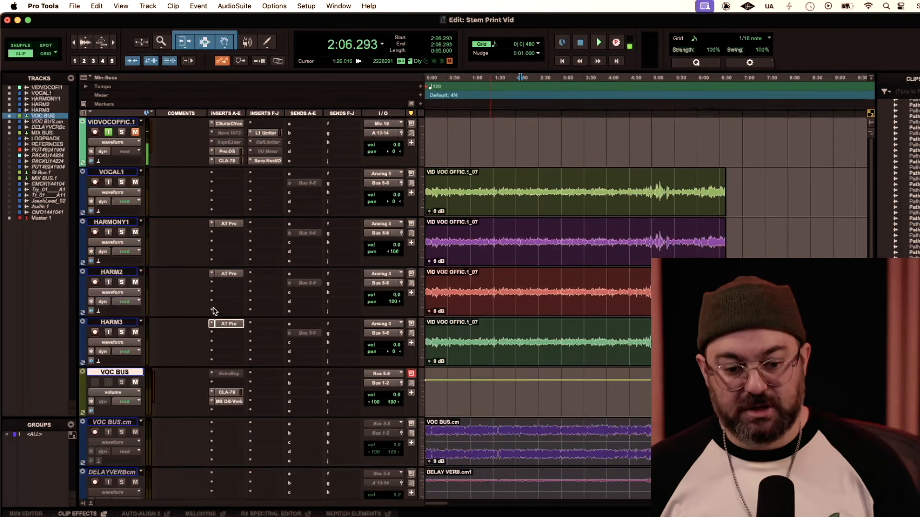
right_click(124, 374)
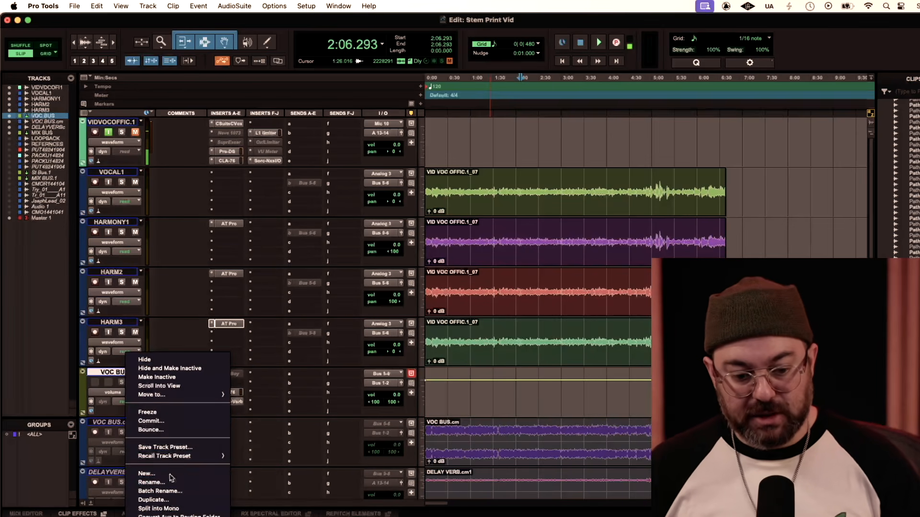
click(158, 423)
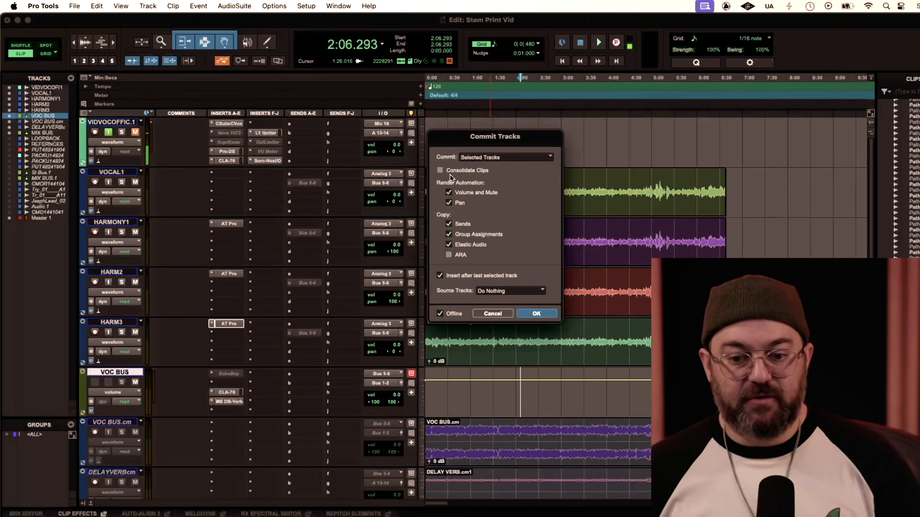
click(500, 314)
Split the HARM3 clip at five points between about 1:07 and 3:36.
click(491, 330)
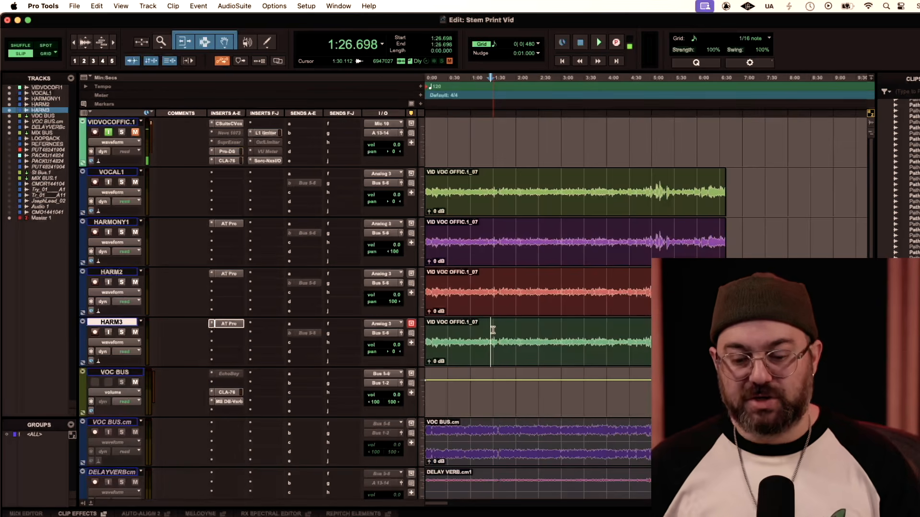
click(475, 330)
key(super+e)
click(513, 330)
key(super+e)
click(494, 329)
key(super+e)
click(564, 330)
key(super+e)
click(588, 330)
key(super+e)
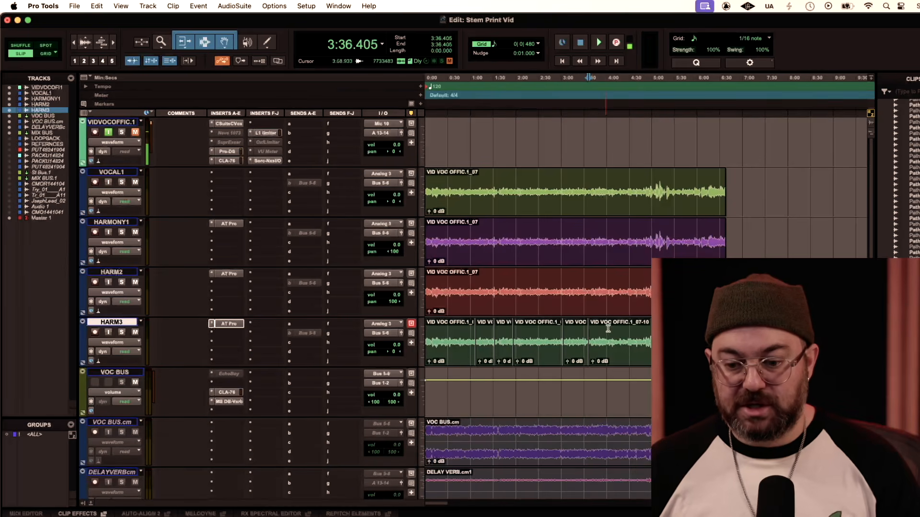
Split the remaining HARM3 audio at about 3:55 and 4:14.
scroll(641, 326, right, 3)
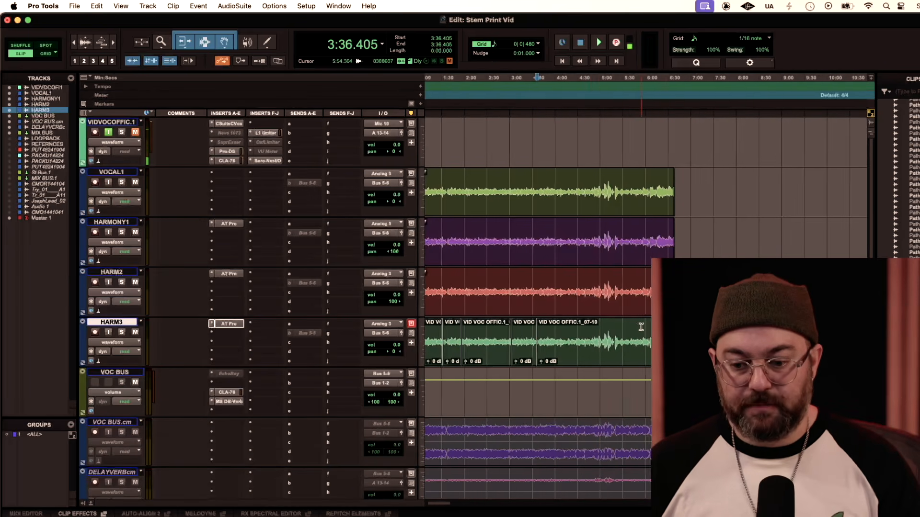
scroll(640, 327, right, 2)
click(526, 334)
key(super+e)
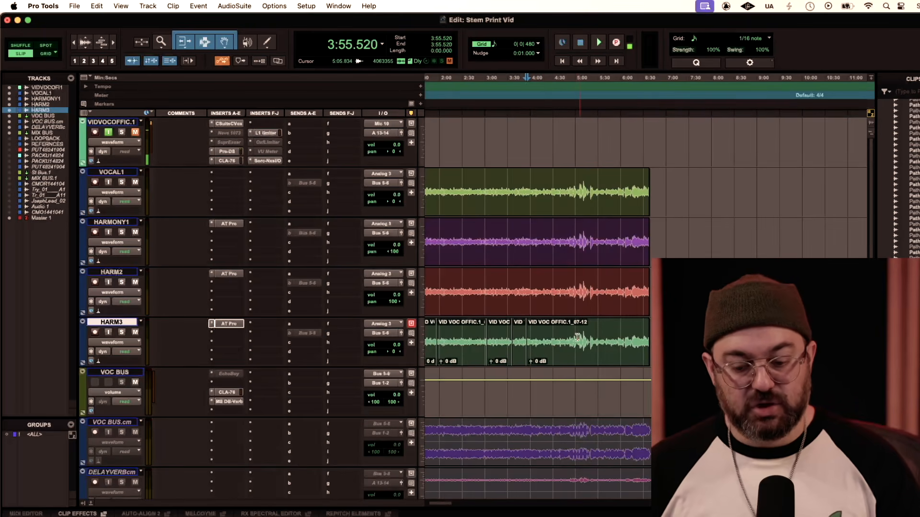
click(535, 336)
click(541, 337)
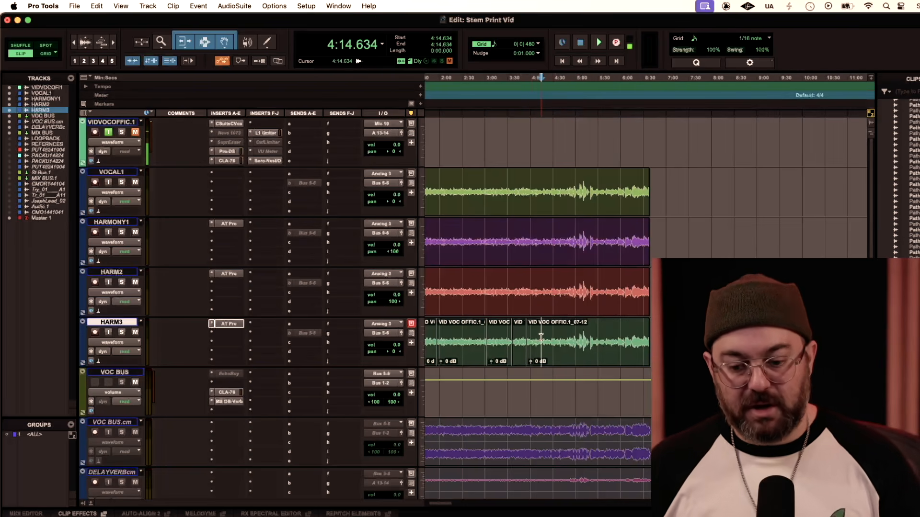
key(super+e)
scroll(532, 333, left, 2)
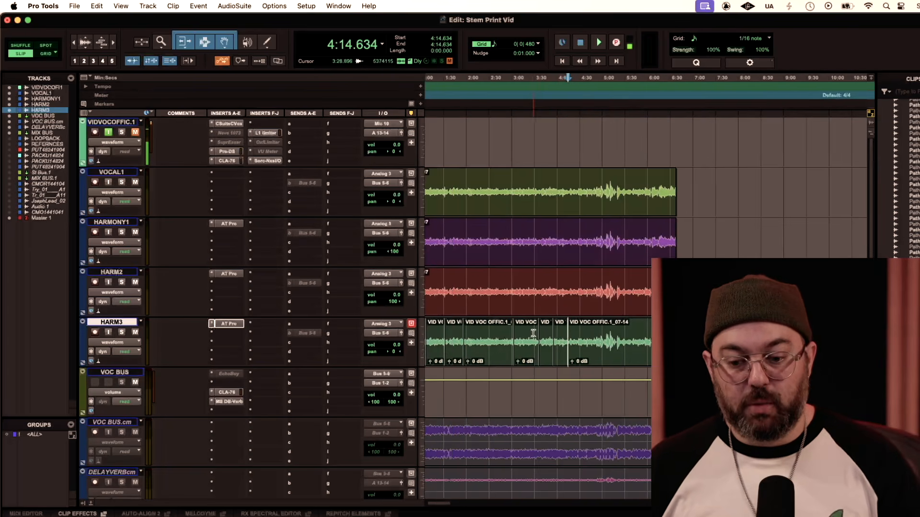
scroll(555, 337, left, 4)
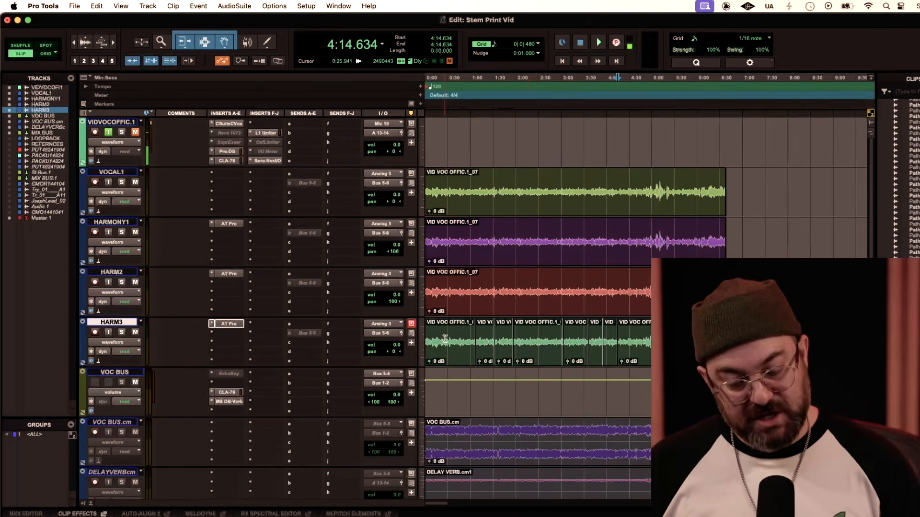
Select across the HARM3 splits and add centered 10 ms crossfades with Batch Fades.
drag(676, 340, 460, 340)
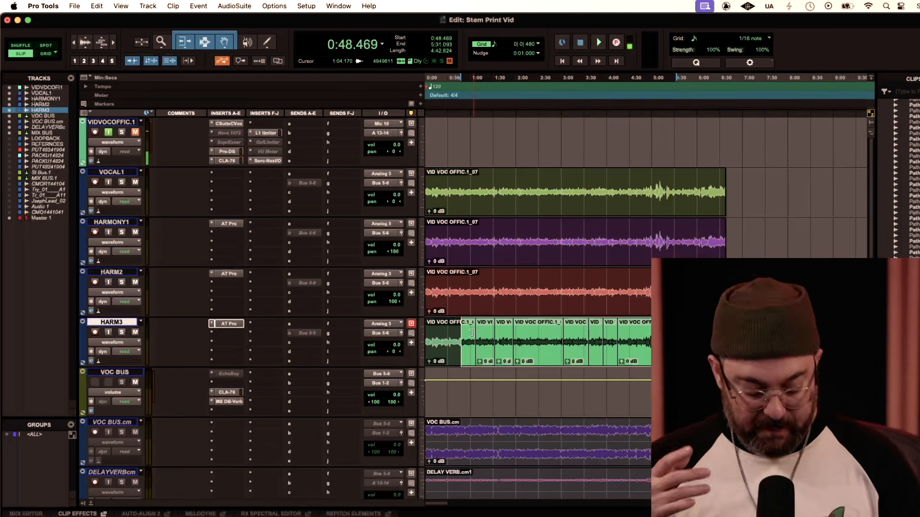
key(super+f)
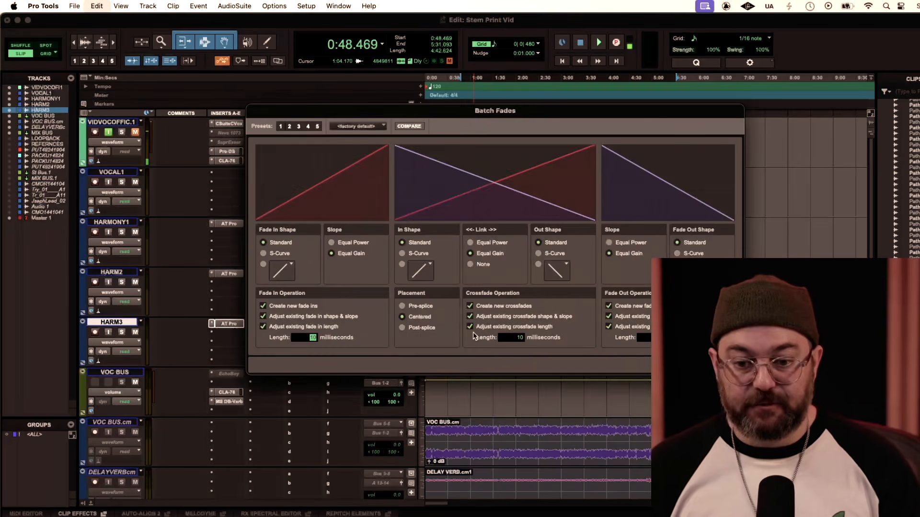
key(Escape)
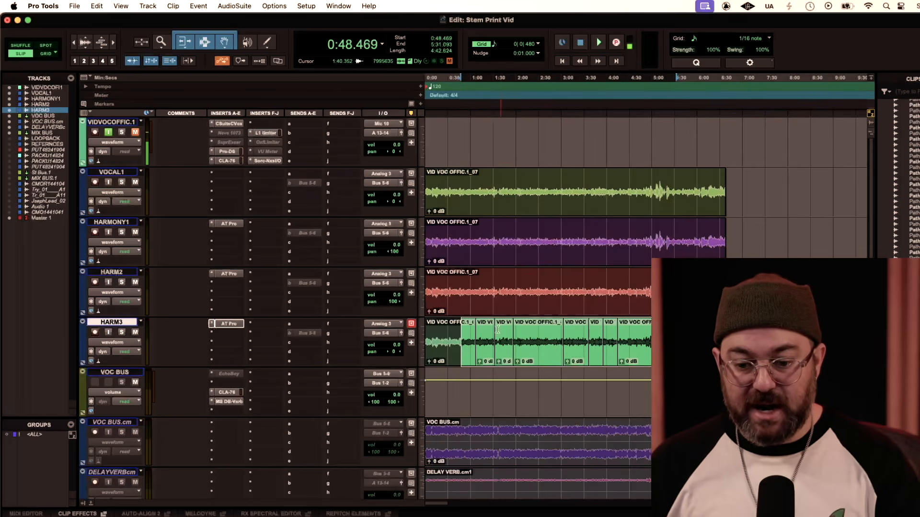
Examine the crossfade at the first HARM3 split, near 1:07, in close-up.
click(481, 333)
key(t)
key(t)
key(t)
key(t)
key(t)
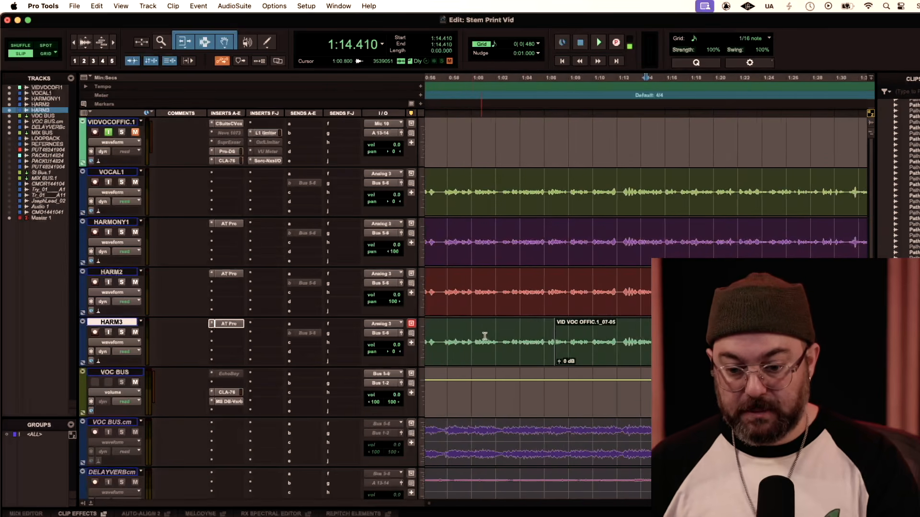
click(477, 334)
key(t)
key(t)
key(t)
key(t)
key(t)
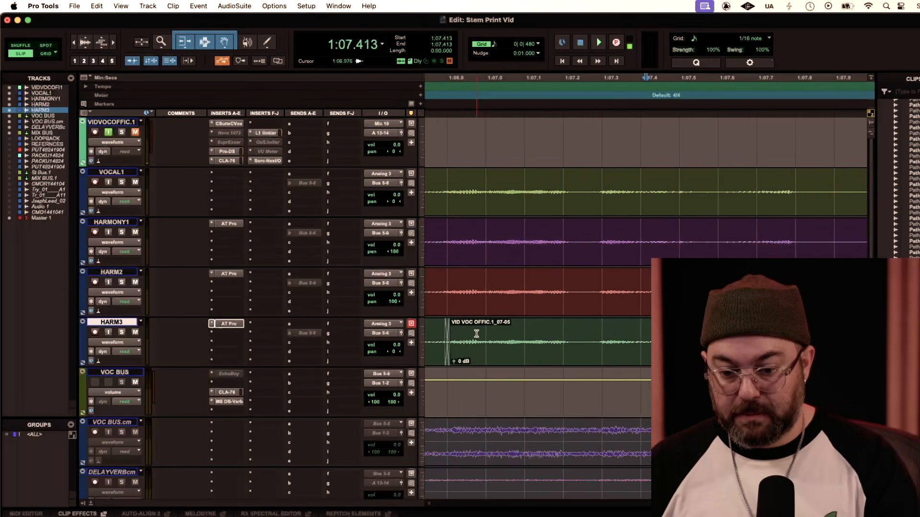
key(r)
key(r)
key(r)
key(r)
key(r)
key(r)
key(r)
key(r)
key(r)
key(r)
key(r)
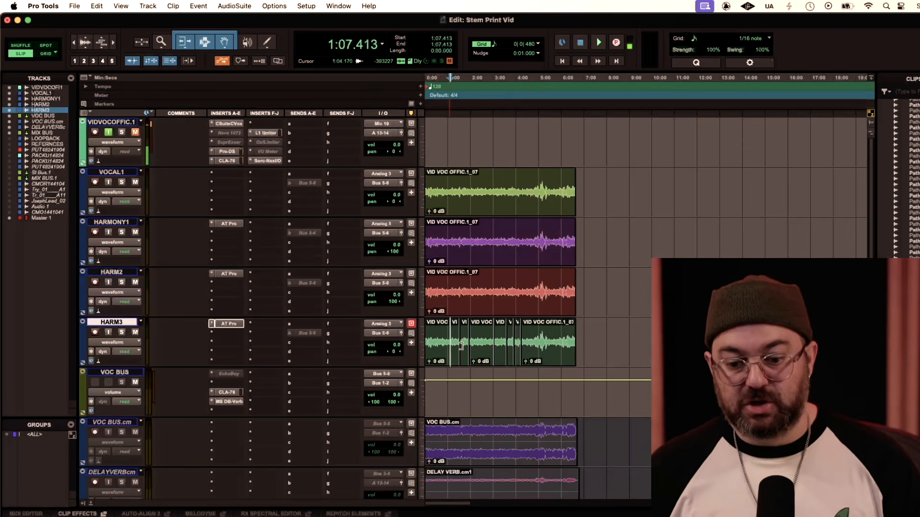
Consolidate all the HARM3 clips into a single clip, and undo the consolidation.
click(532, 338)
triple_click(438, 331)
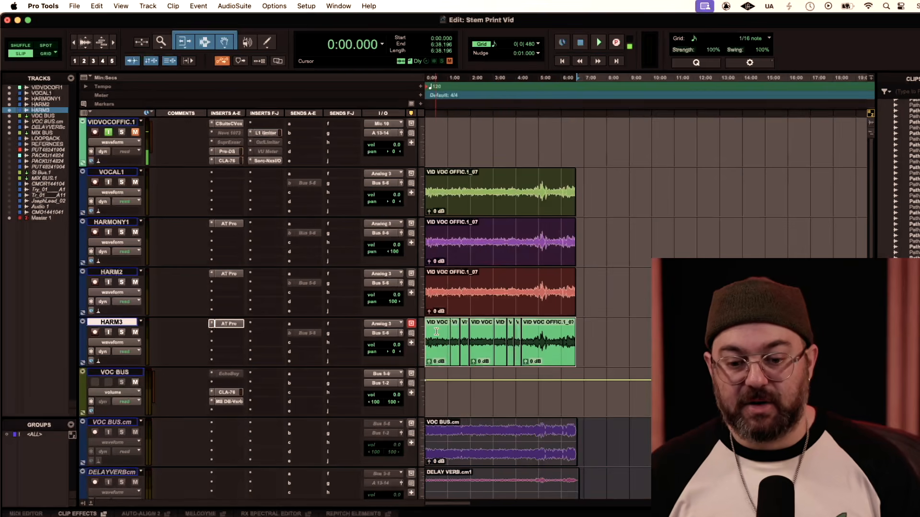
click(97, 6)
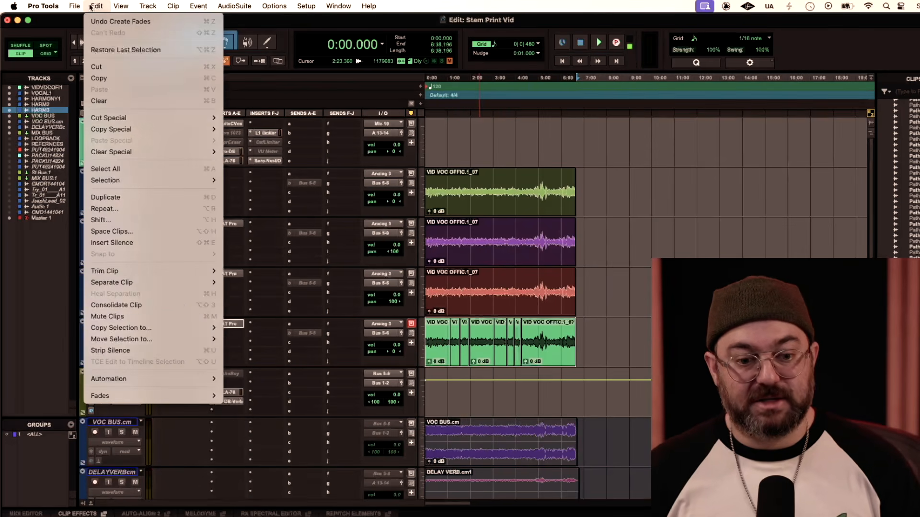
click(102, 305)
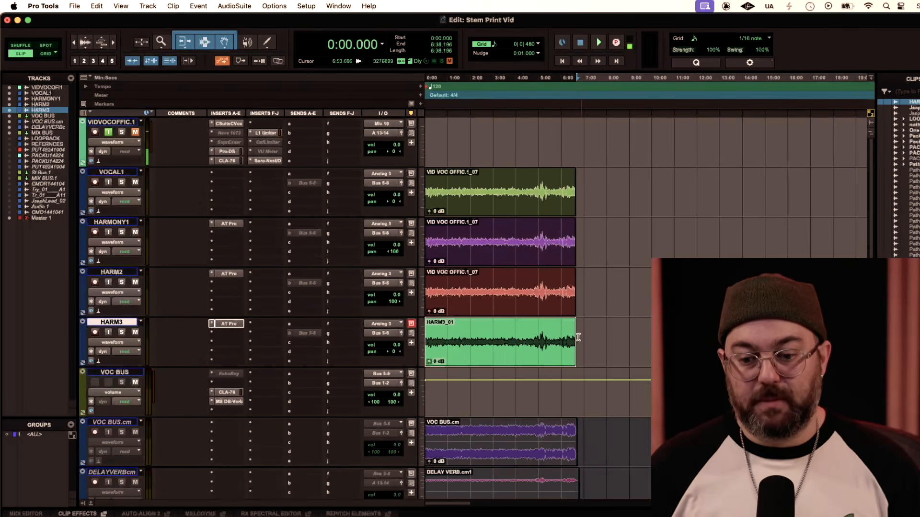
key(super+z)
Commit the VOC BUS track to a new audio track over the selected clip range.
click(127, 372)
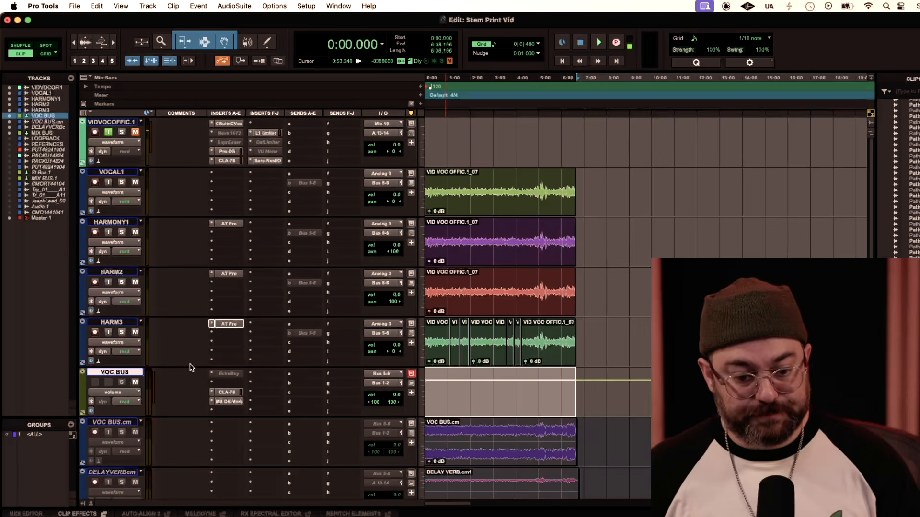
right_click(130, 374)
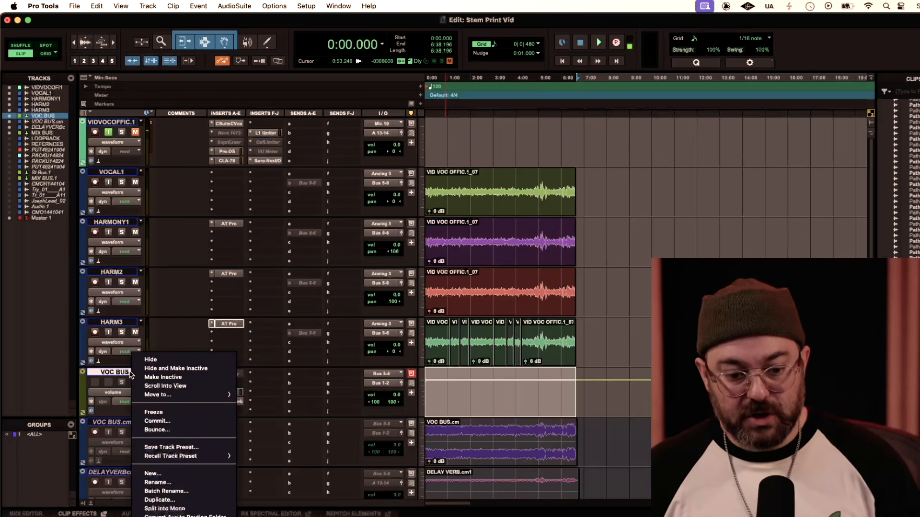
click(153, 424)
key(Return)
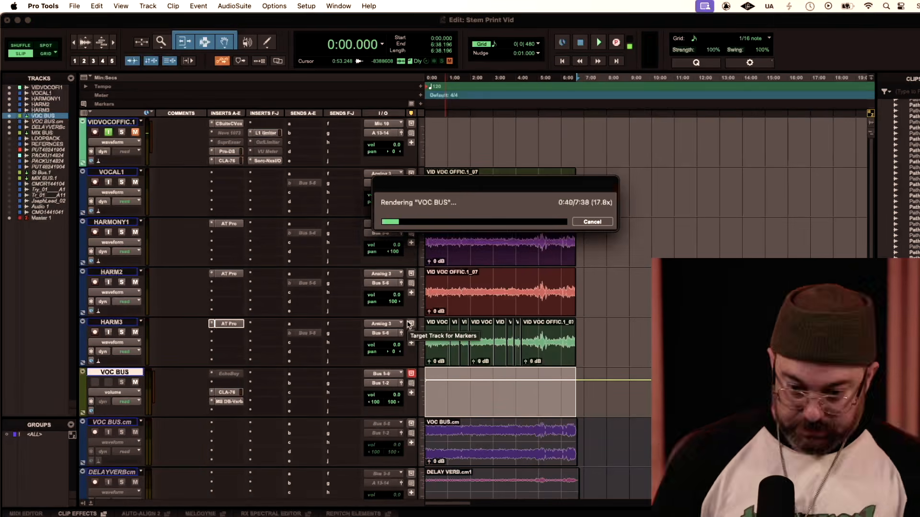
Route the output of the VOC BUS.cm1 track to A 13-14.
click(383, 433)
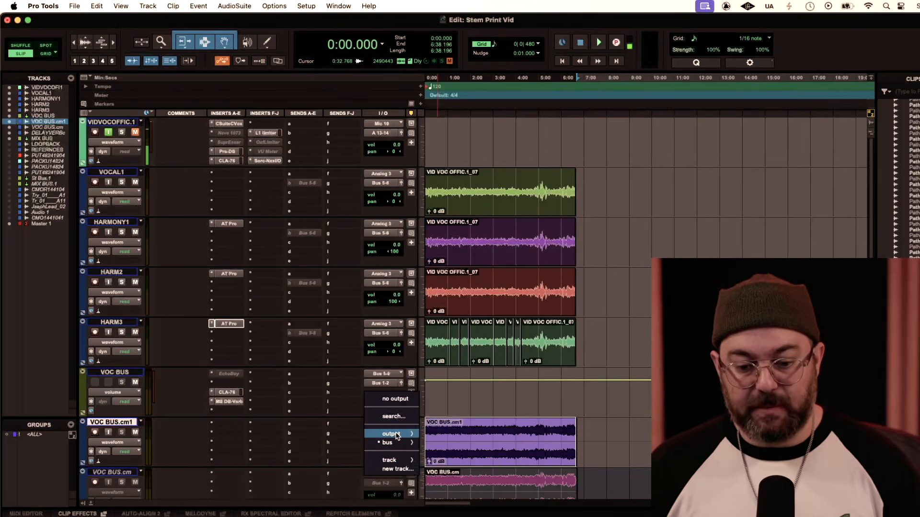
mouse_move(396, 436)
click(472, 491)
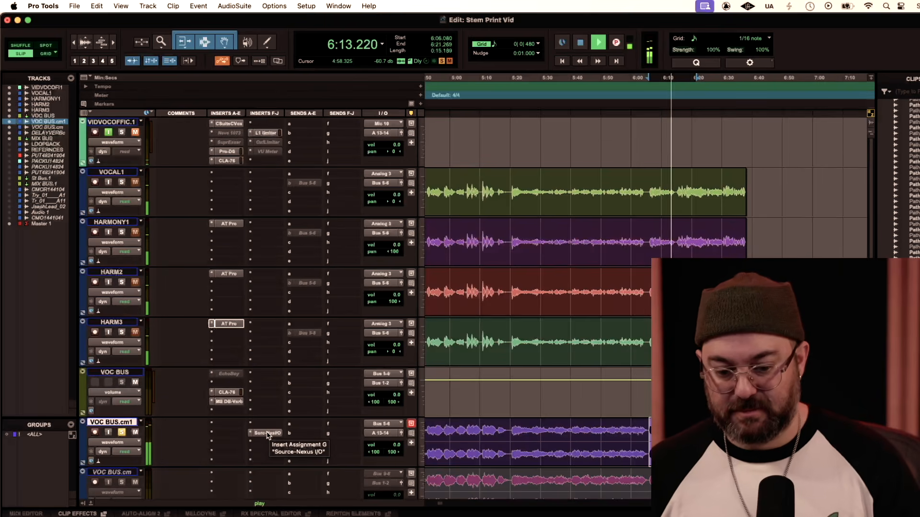
Move the Source-Nexus I/O insert from VOC BUS.cm1 to the VIDVOCOFFIC.1 track and select the VOC BUS track.
drag(267, 434, 257, 163)
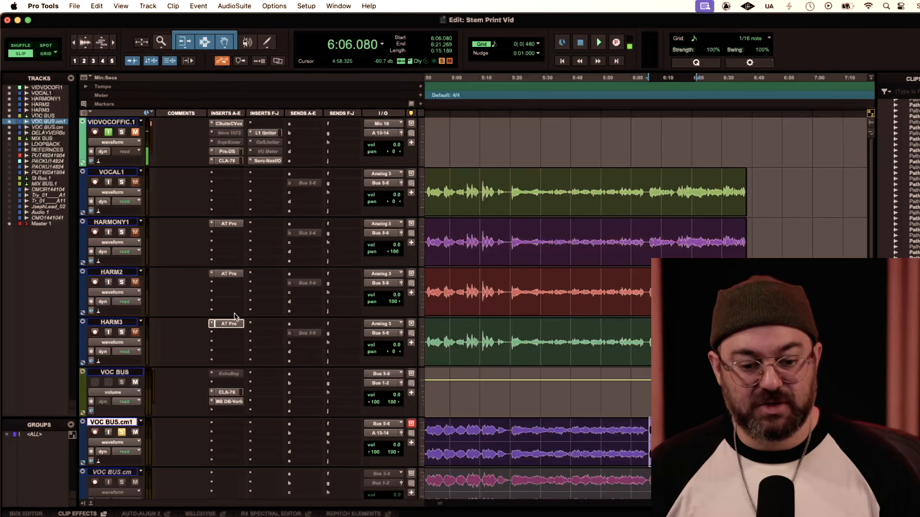
click(122, 373)
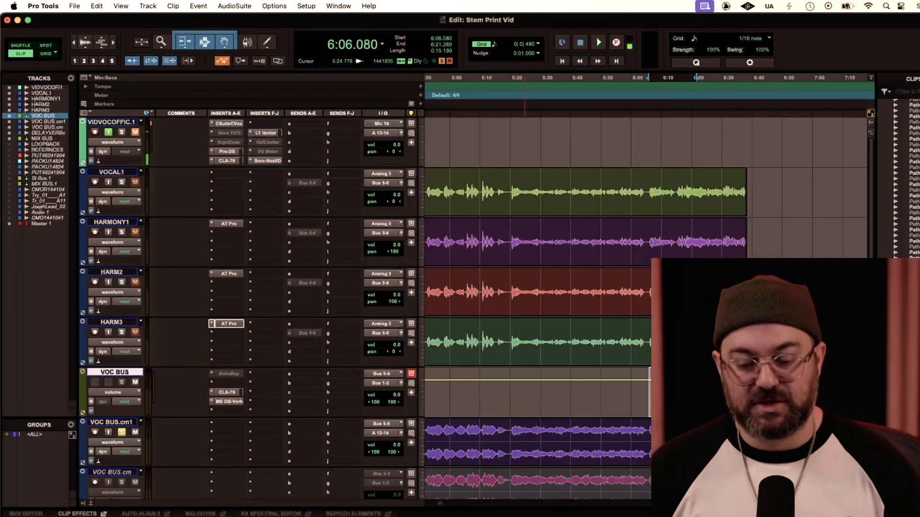
key(super+Tab)
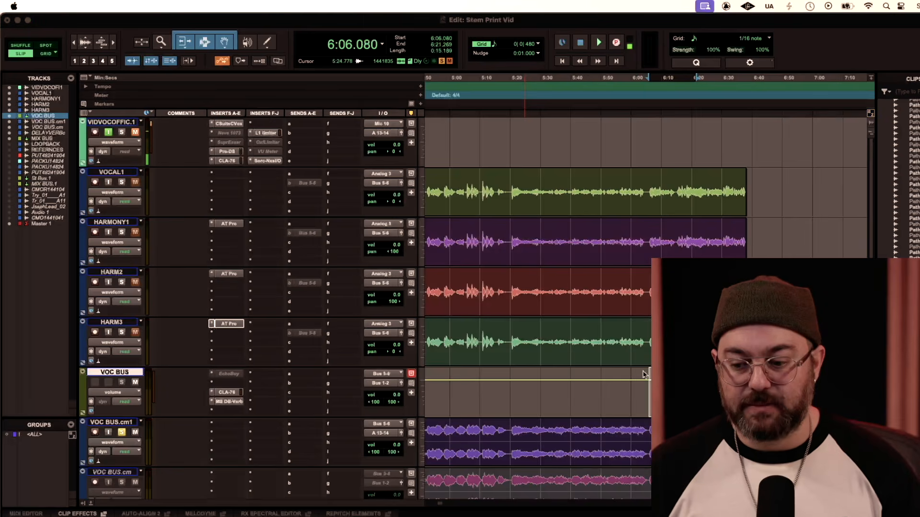